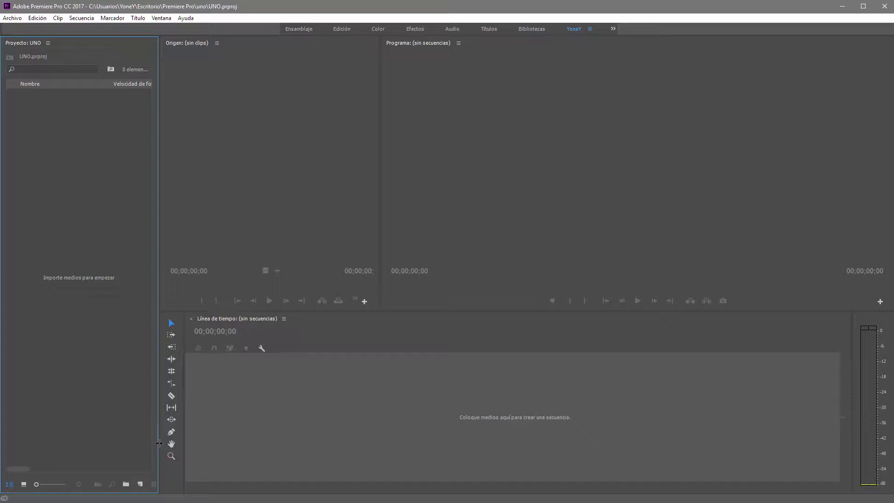
Step: Widen the project panel slightly and open the settings for a new sequence
mouse_move(159, 445)
left_mouse_down()
mouse_move(135, 444)
mouse_move(173, 448)
left_mouse_up()
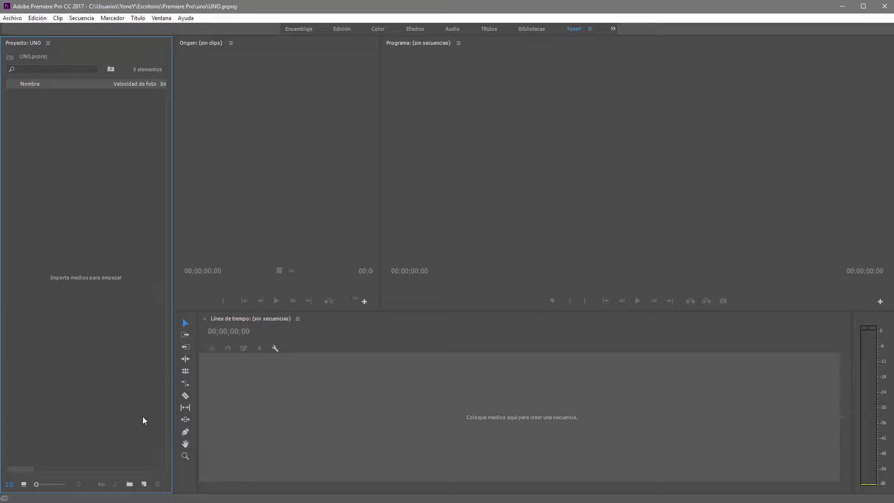
left_click(143, 484)
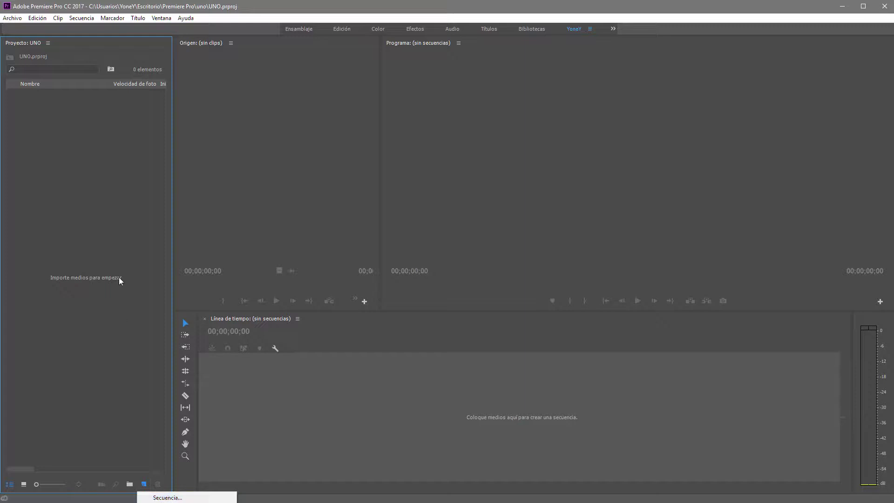
left_click(165, 4)
left_click(82, 18)
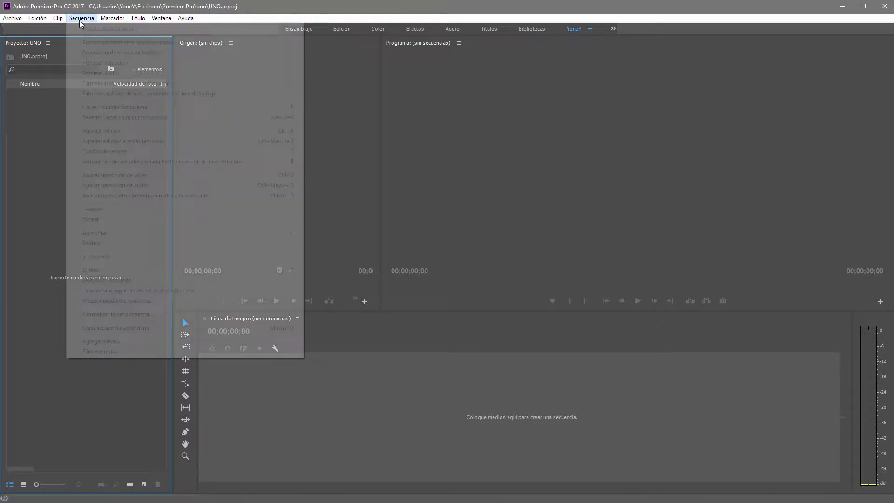
mouse_move(22, 19)
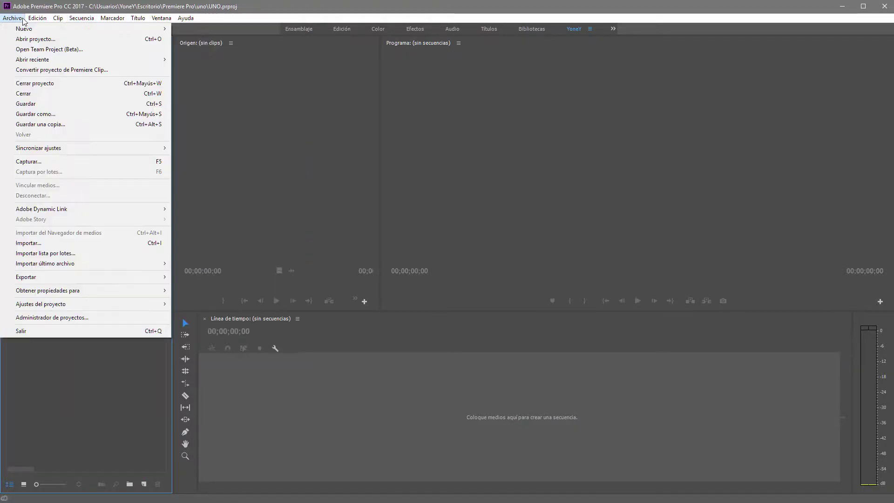
mouse_move(49, 30)
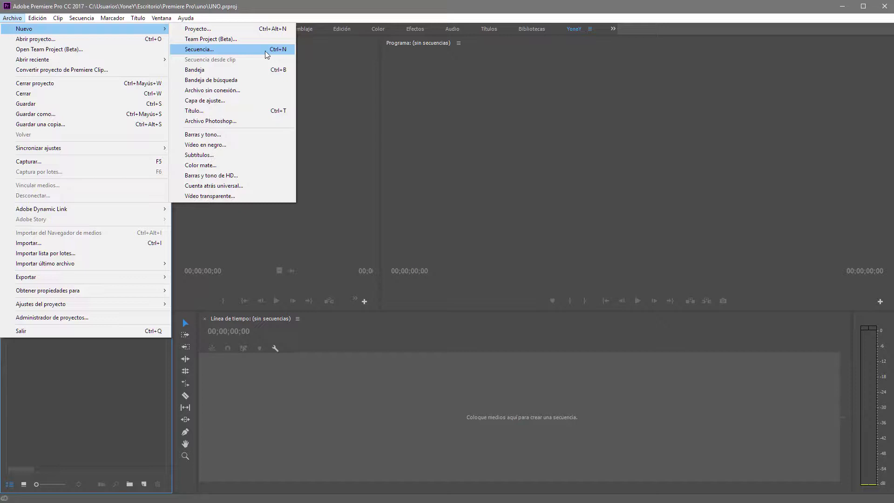
left_click(221, 53)
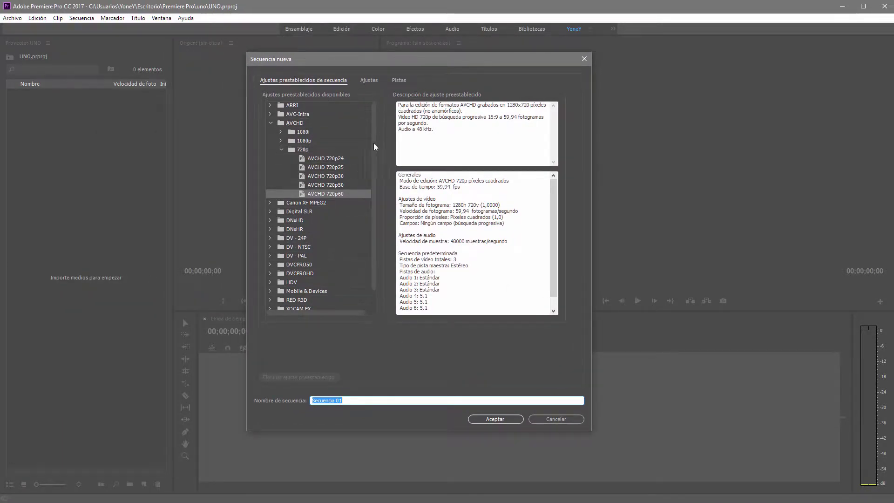
Step: Collapse the AVCHD 720p presets and examine the HDV 720p30, 720p25, 720p24 and 1080p30 preset descriptions
left_click(281, 149)
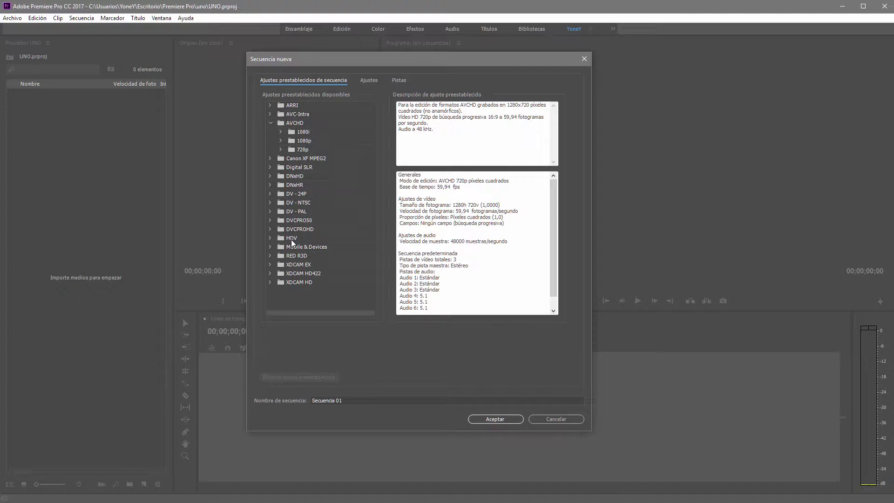
left_click(270, 239)
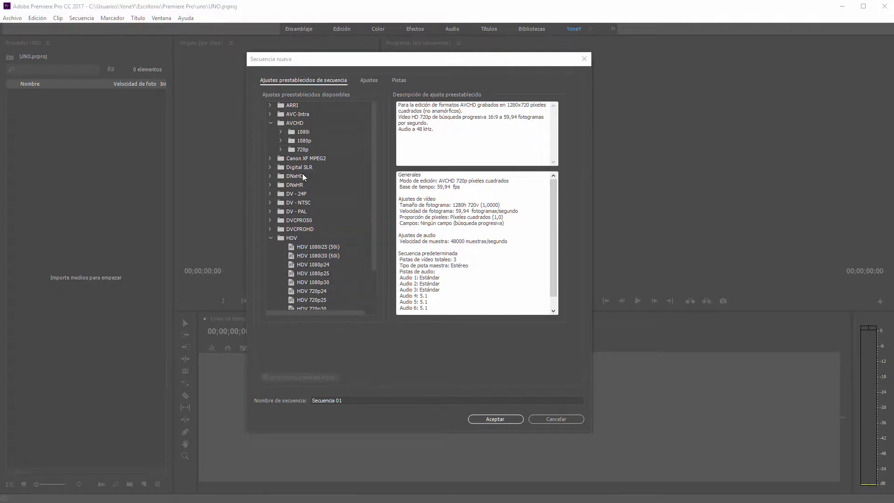
left_click(300, 241)
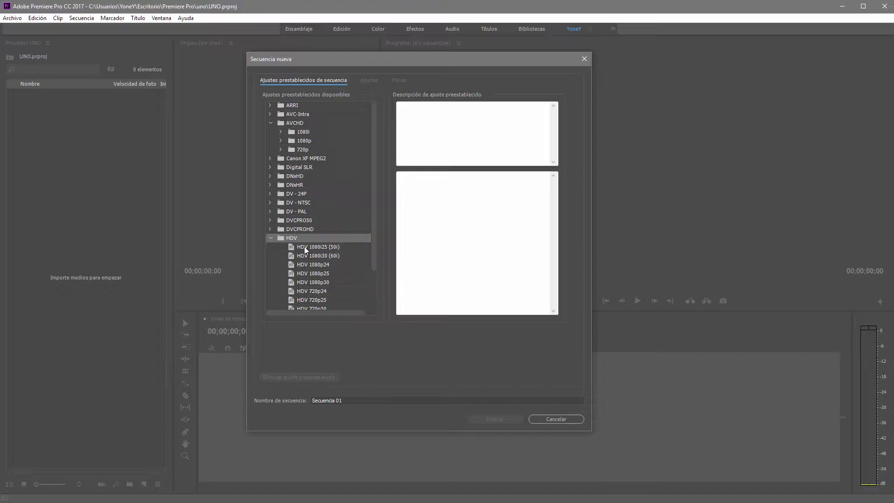
left_click_drag(374, 230, 378, 255)
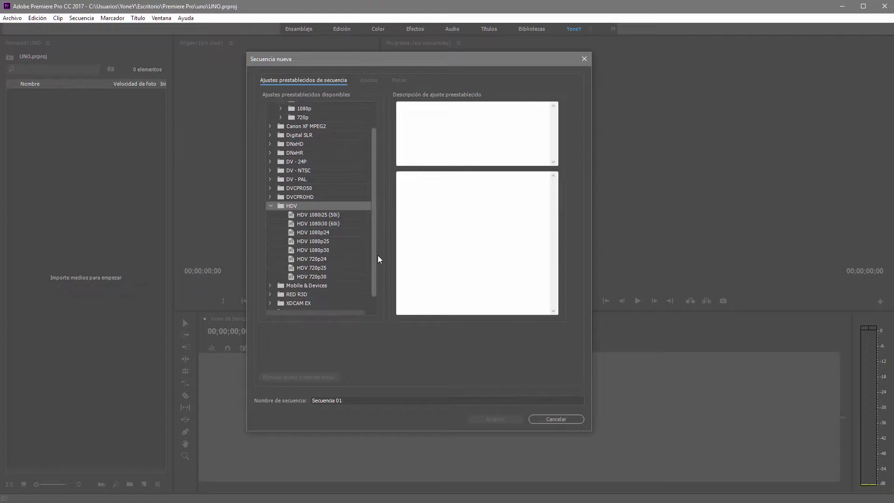
left_click(314, 279)
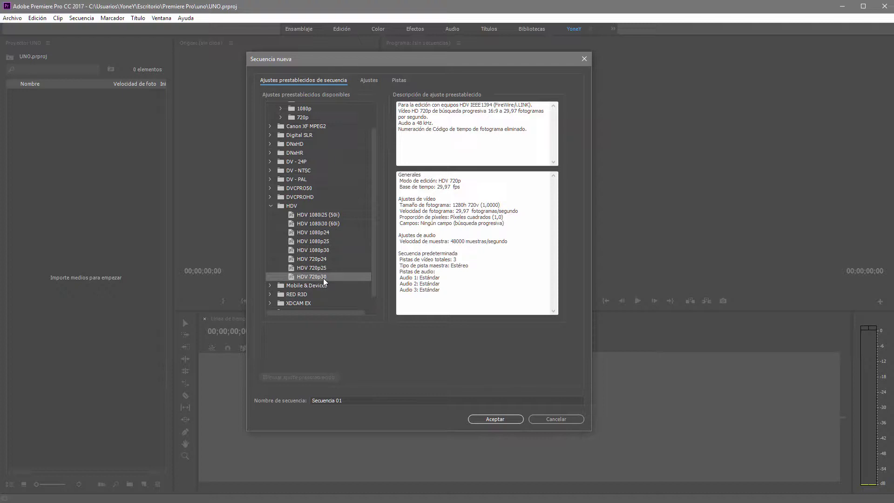
left_click(325, 270)
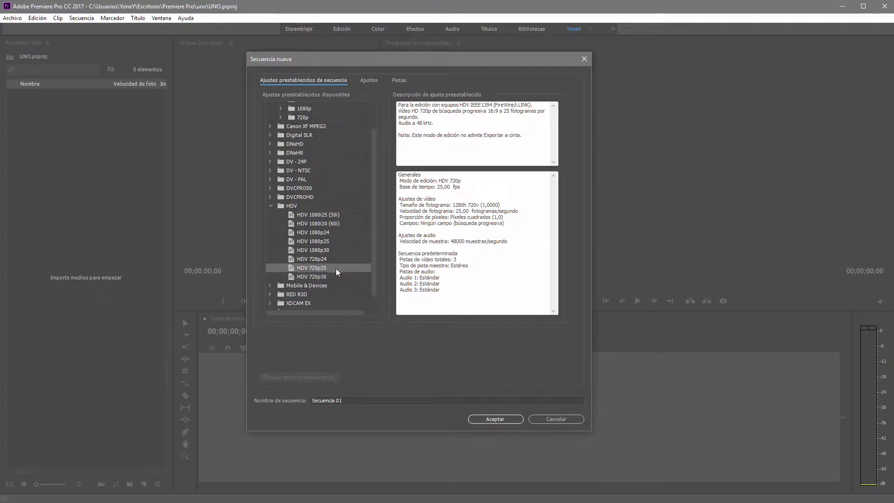
left_click(322, 260)
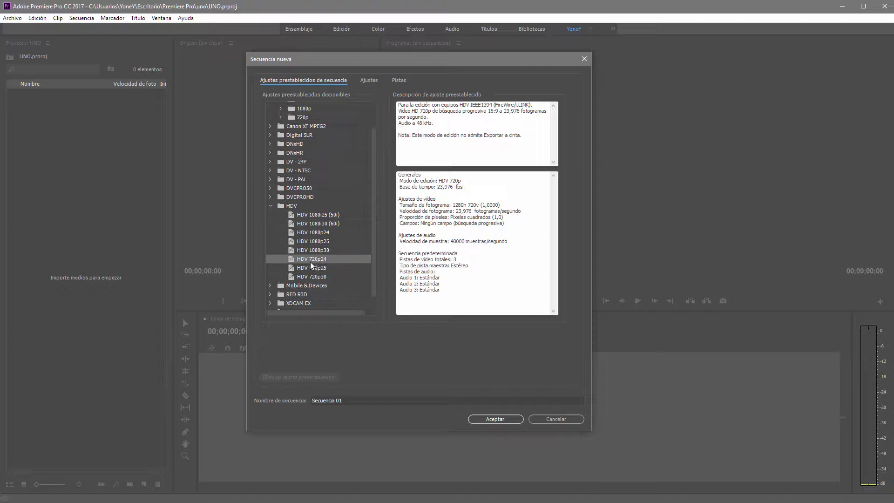
left_click(321, 252)
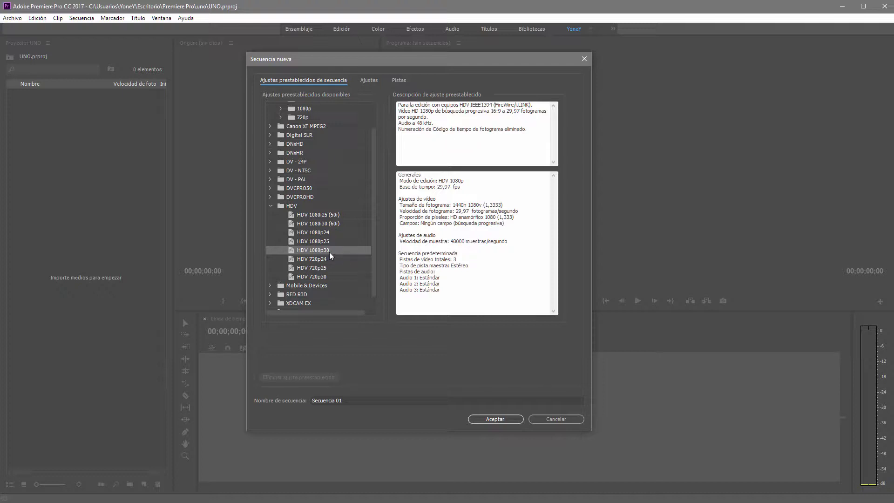
Step: Compare frame size, frame rate and fields across the HDV presets from 720p30 up to 1080i25 (50i), returning to HDV 720p30
left_click(325, 278)
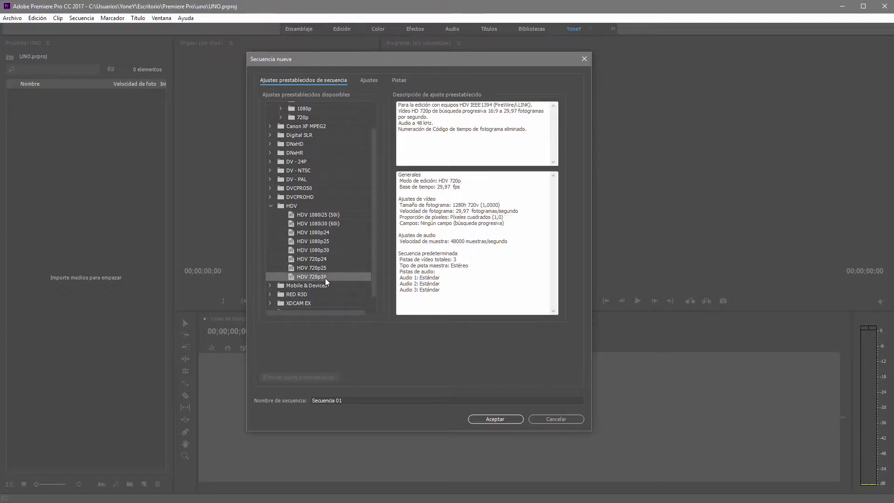
left_click(324, 268)
left_click(327, 260)
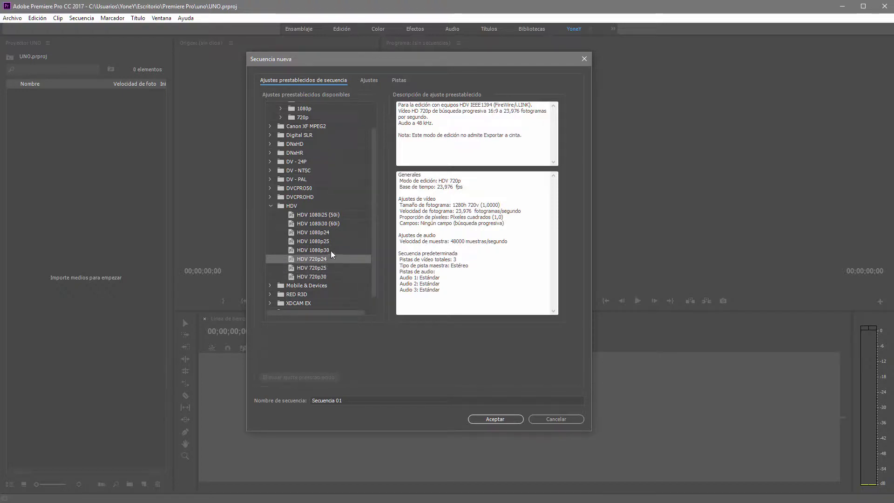
left_click(328, 251)
left_click(328, 241)
left_click(328, 233)
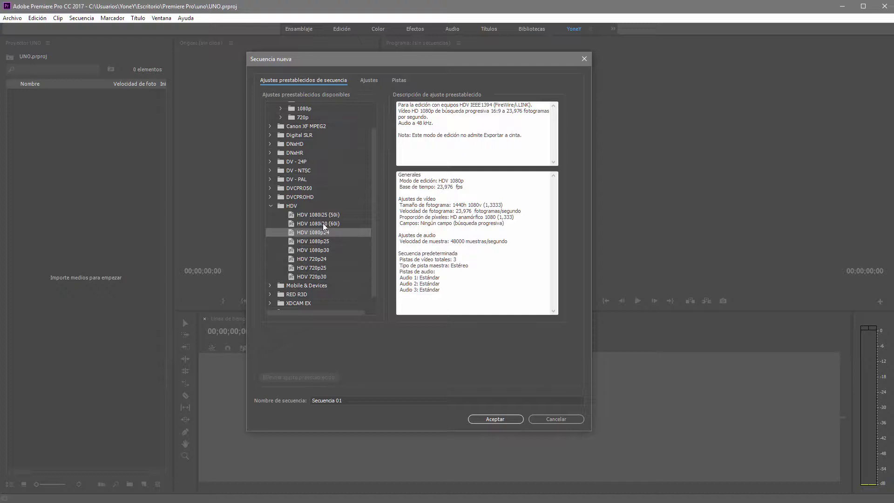
left_click(323, 225)
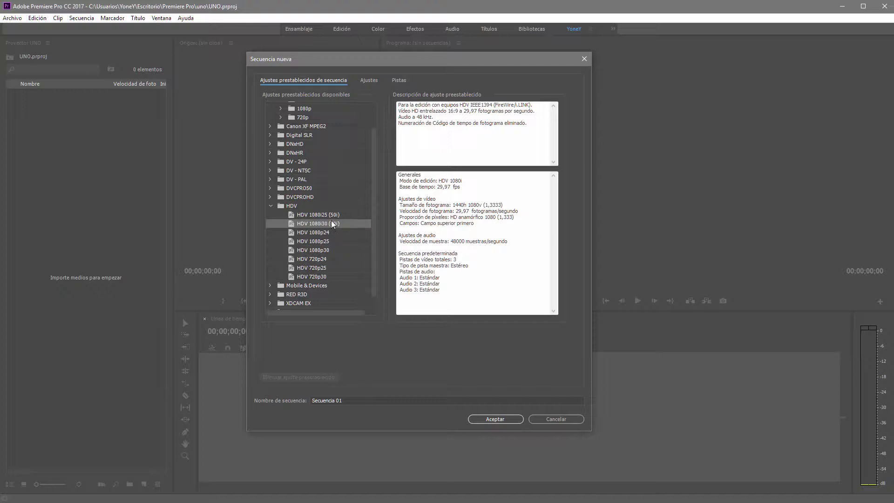
left_click(329, 217)
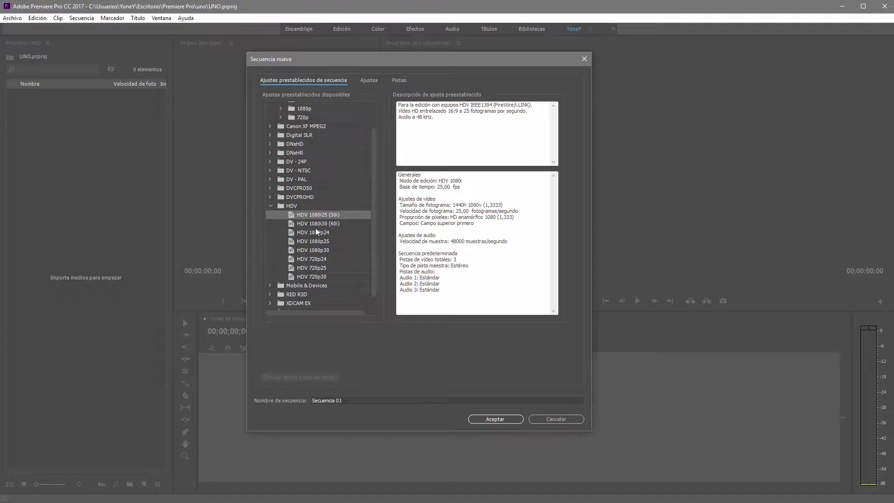
left_click(317, 224)
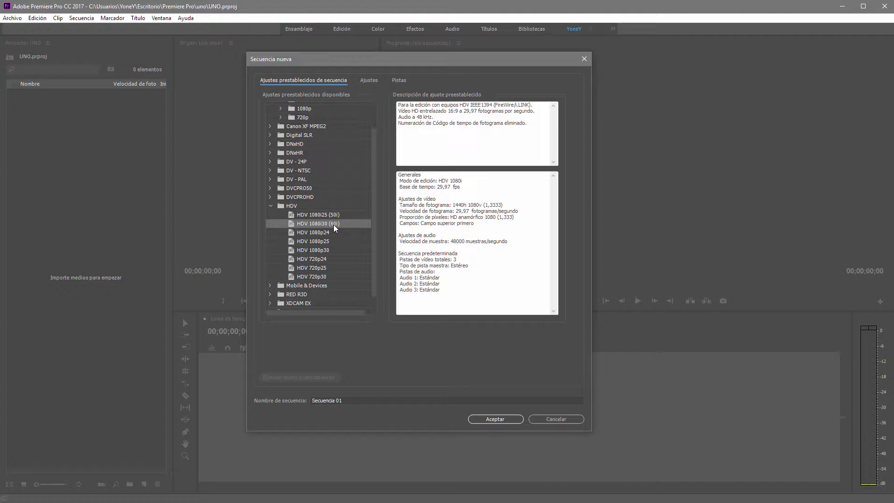
left_click(296, 278)
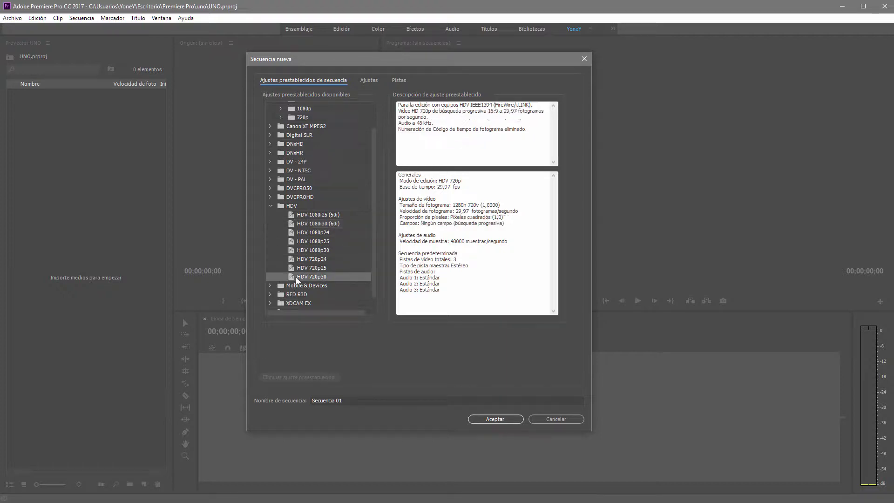
Step: Collapse the HDV presets and review the AVCHD category with its 1080i and 720p folders
left_click(271, 206)
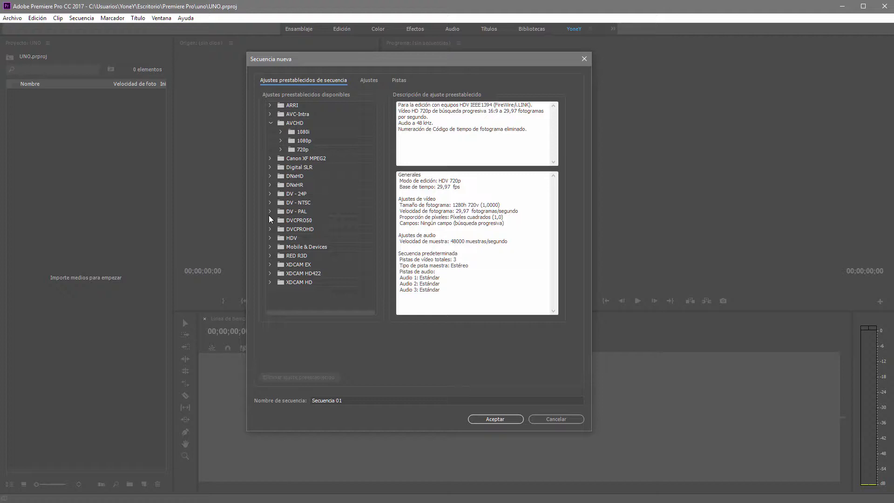
left_click(270, 239)
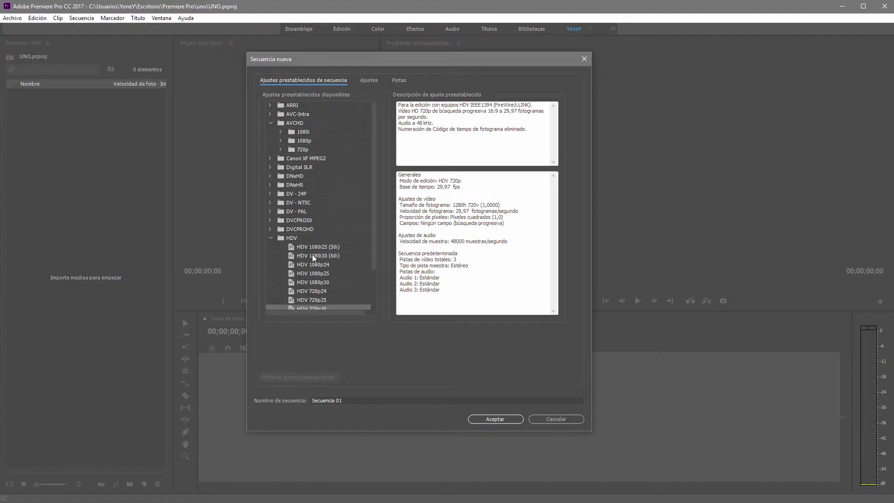
left_click(271, 237)
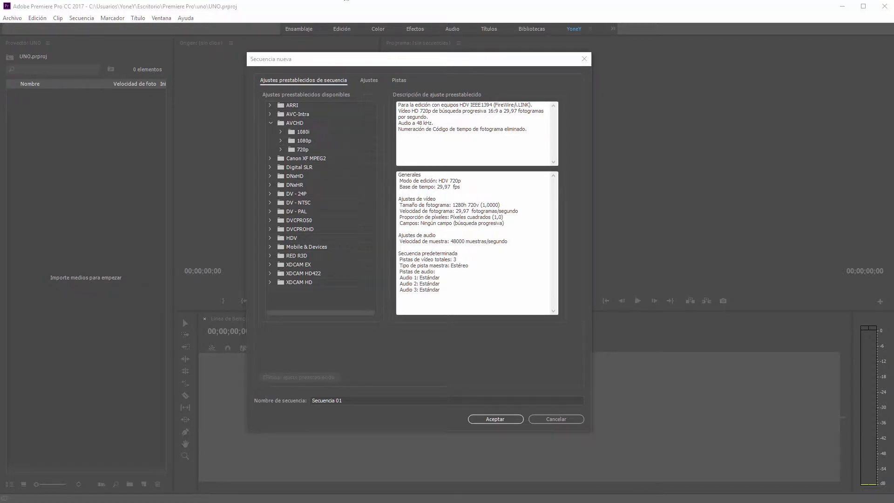
left_click_drag(0, 61, 424, 0)
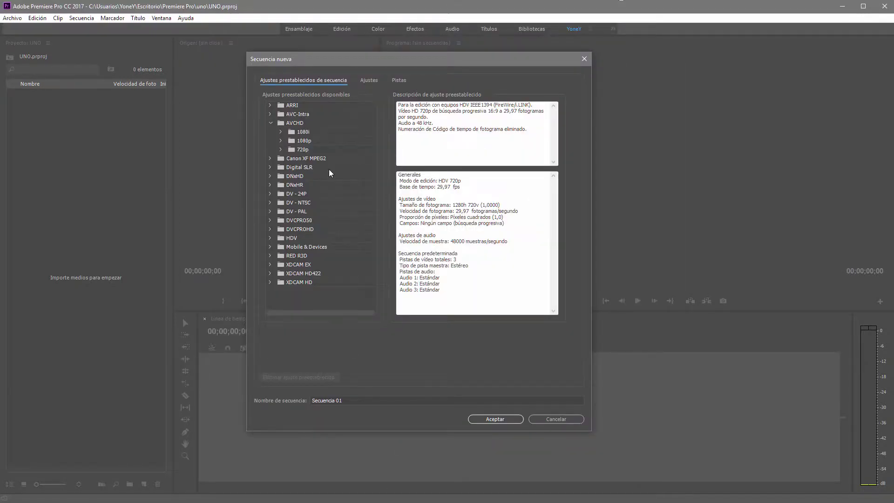
left_click(298, 124)
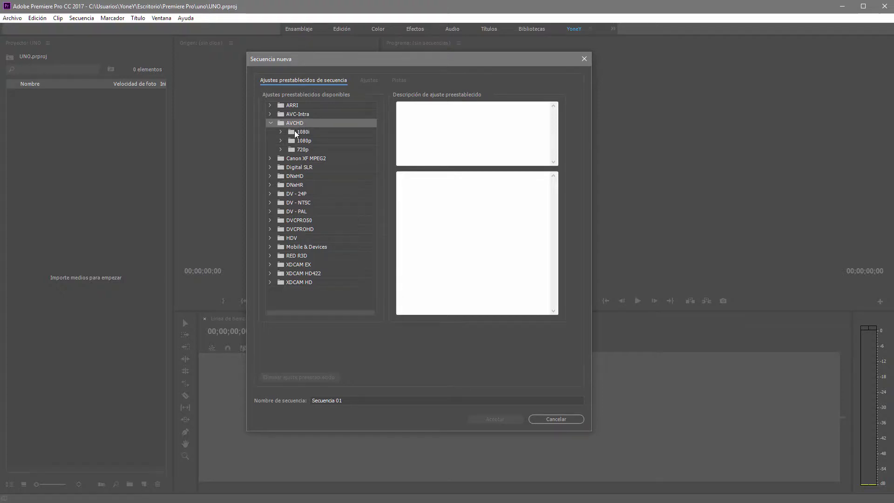
left_click(296, 131)
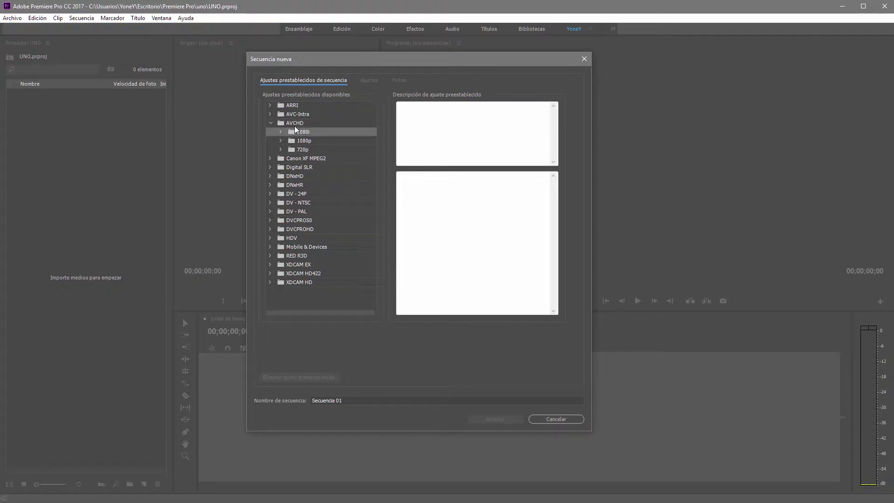
left_click(299, 151)
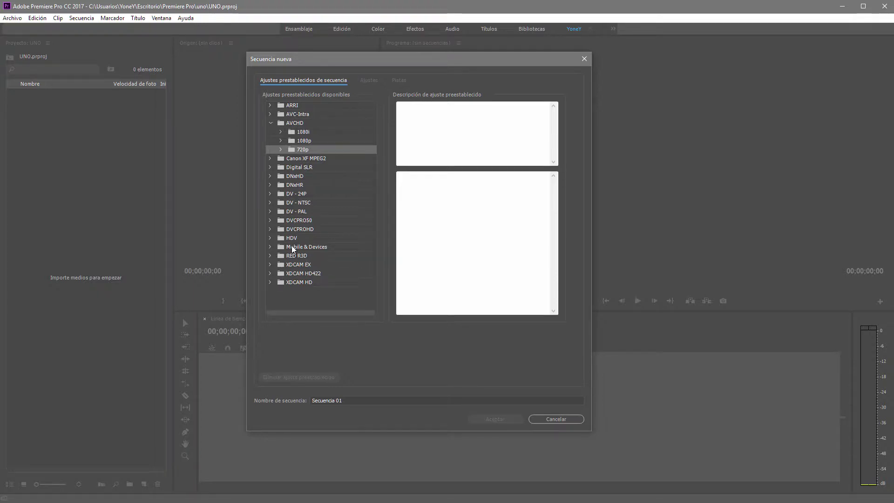
Step: Examine the iPod, QVGA, Sub-QCIF preset's description under Mobile & Devices, and collapse that category
left_click(306, 247)
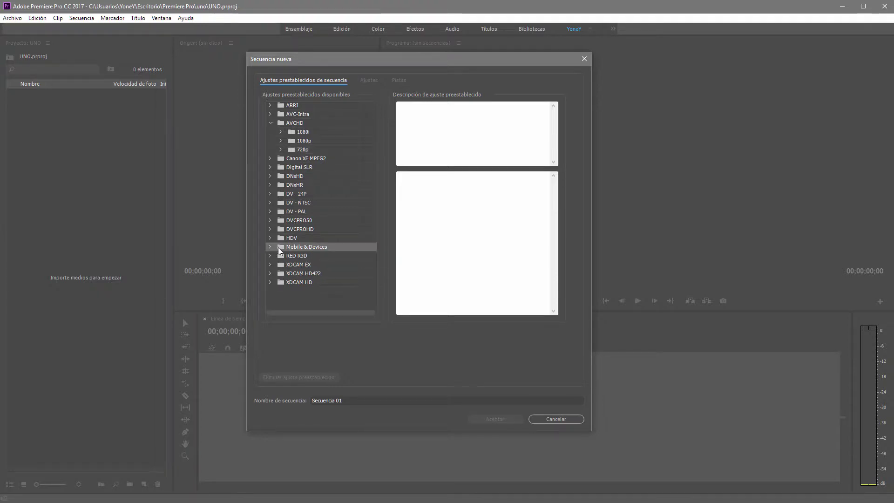
left_click(270, 247)
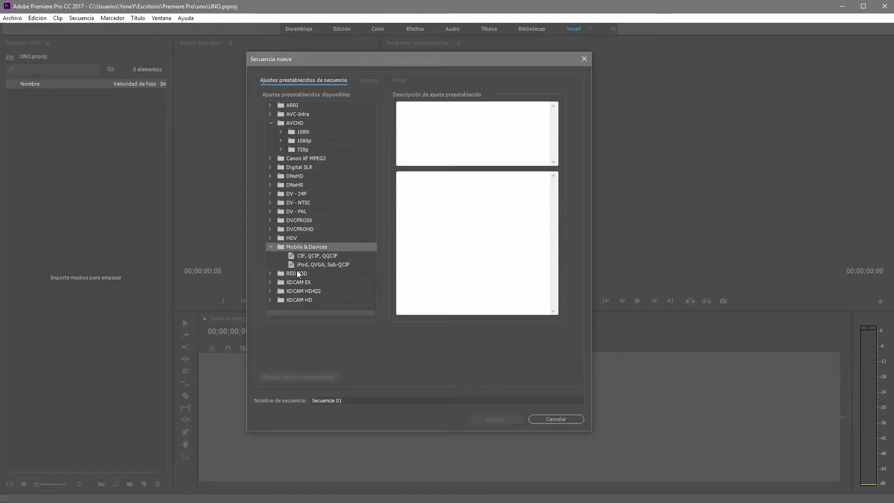
left_click(319, 264)
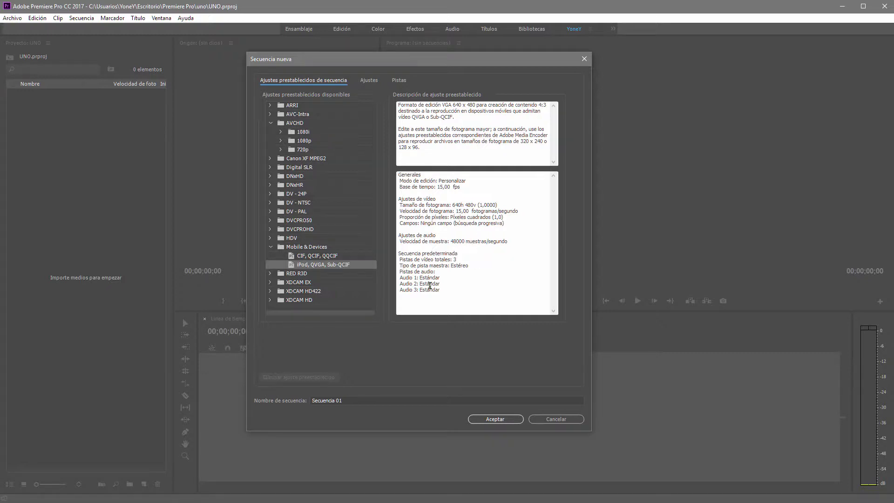
left_click(271, 247)
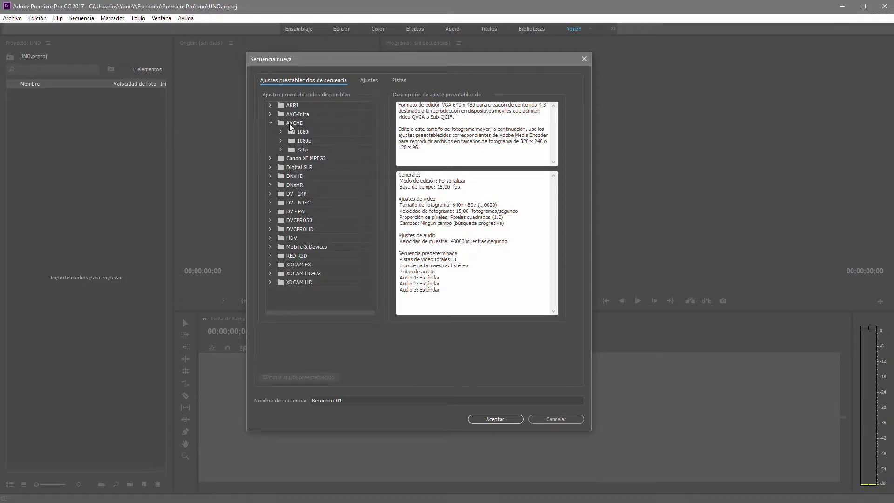
Step: Expand the DV - NTSC and DV - PAL categories to view their standard and widescreen presets
left_click(283, 203)
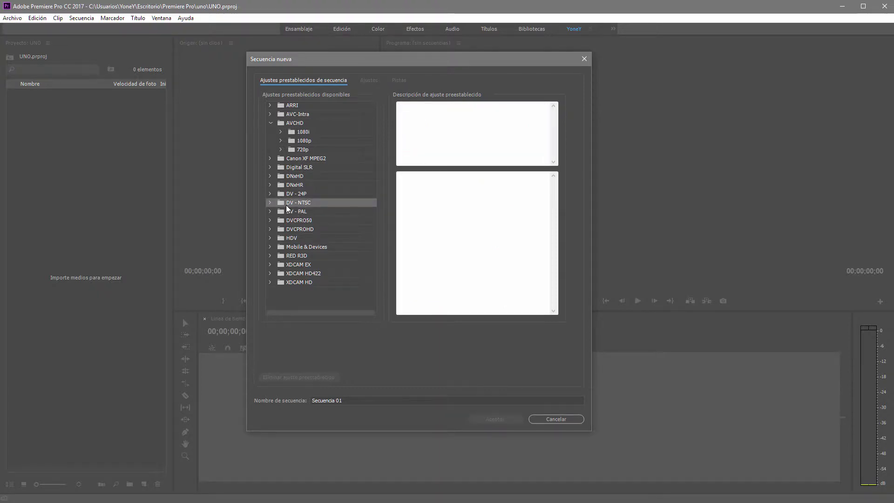
left_click(269, 204)
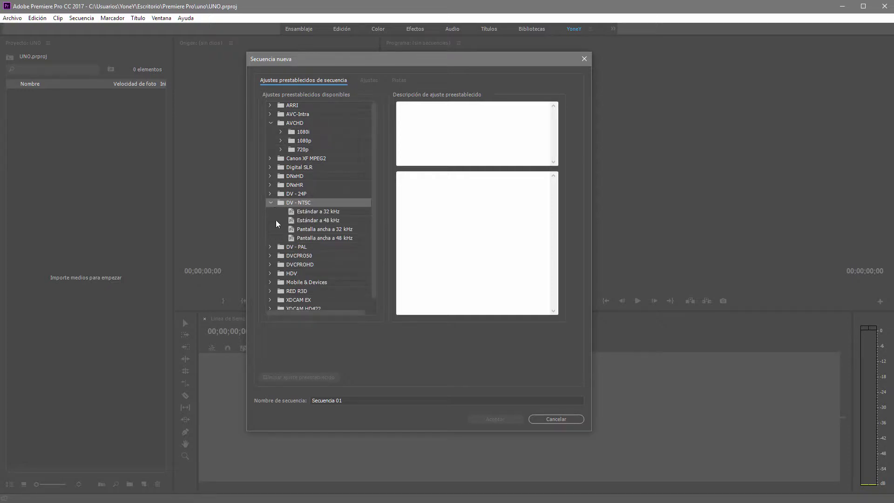
left_click(270, 248)
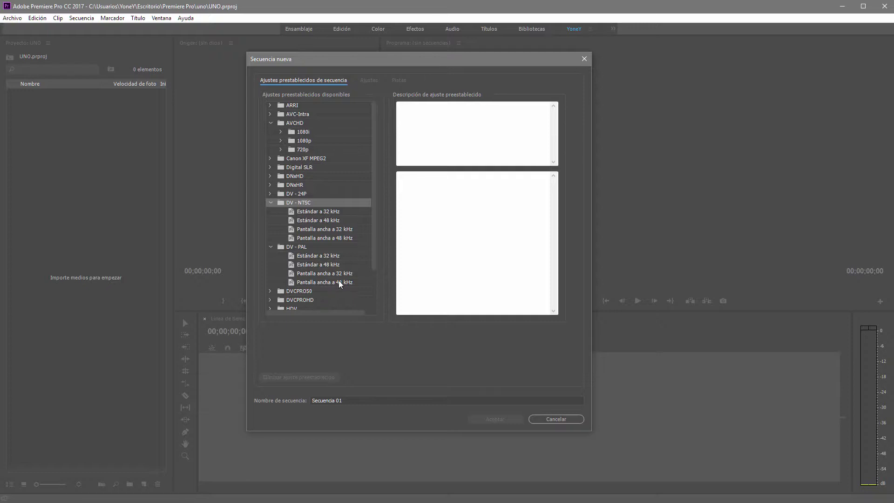
Step: Compare the descriptions of the DV - NTSC presets, standard and widescreen, at 32 kHz and 48 kHz
left_click(315, 213)
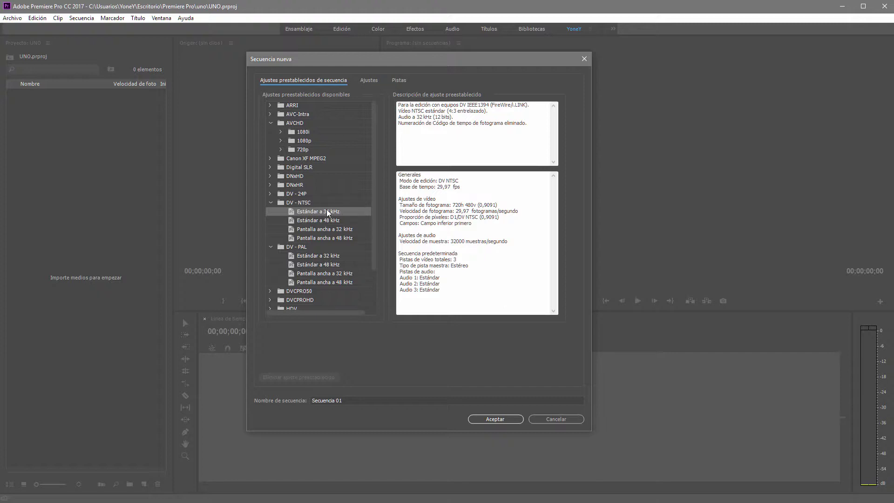
left_click(327, 222)
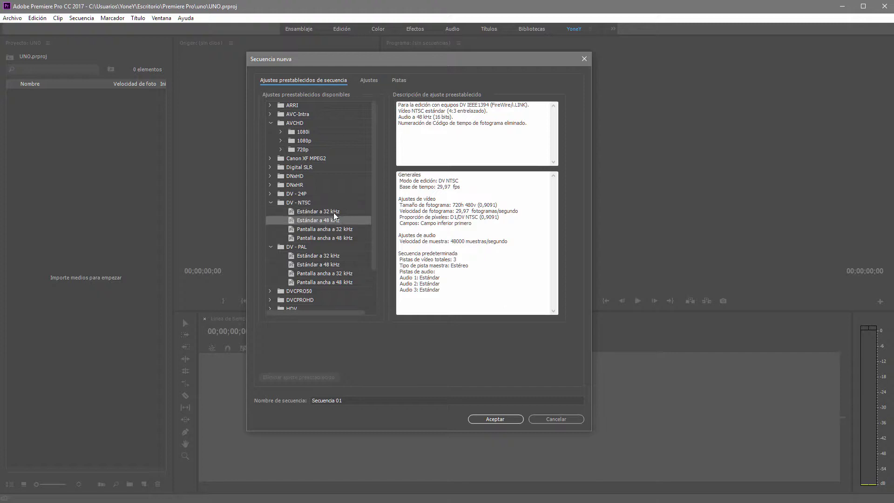
left_click(334, 212)
left_click(333, 222)
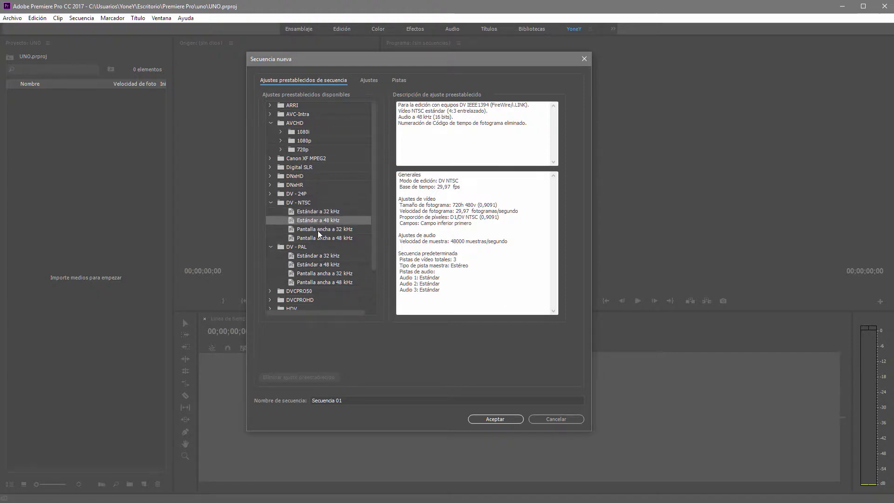
left_click(319, 231)
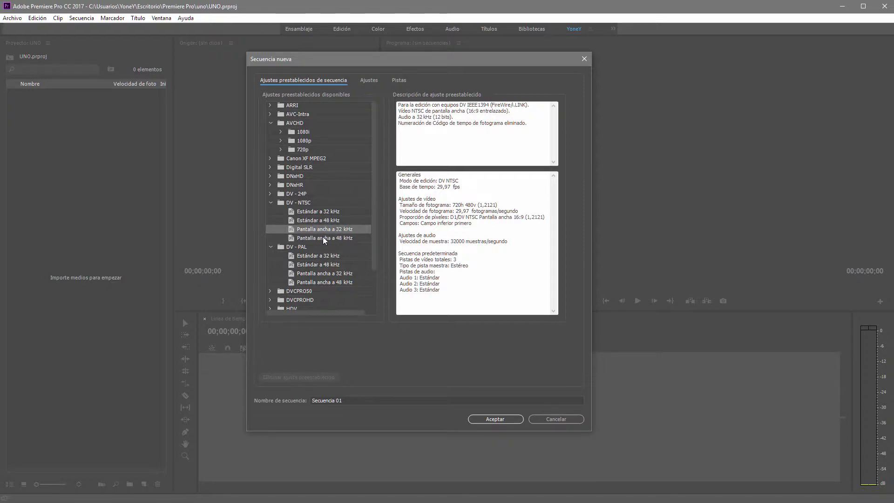
left_click(334, 238)
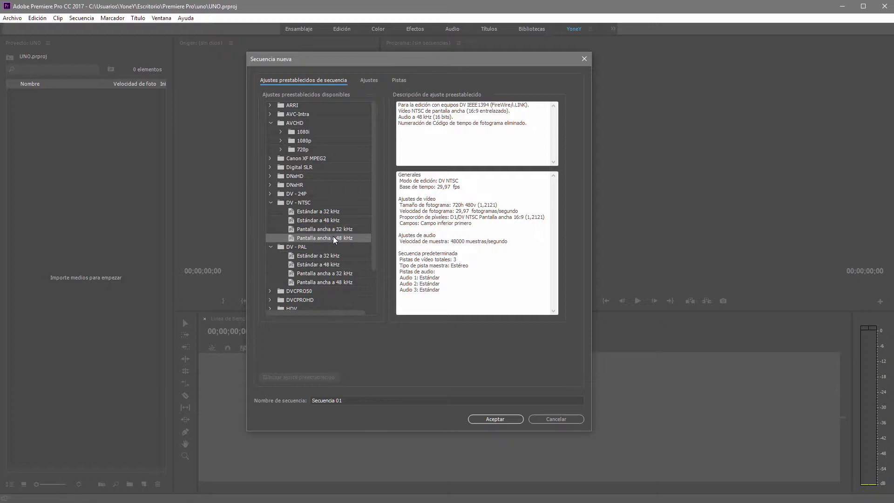
Step: Compare the DV - PAL standard presets at 32 and 48 kHz with the 32 kHz widescreen preset
left_click(314, 255)
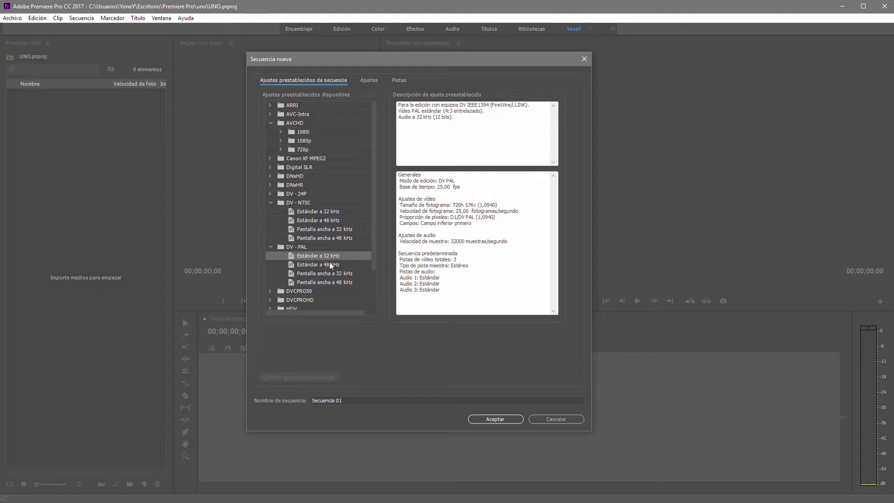
left_click(331, 265)
left_click(328, 256)
left_click(328, 274)
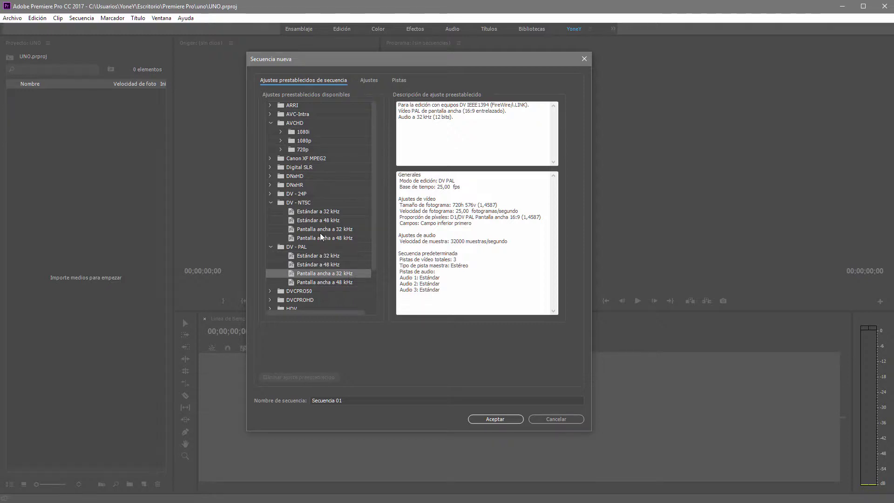
Step: Examine the pixel aspect ratio and timebase of the DV - NTSC standard 32 kHz preset
left_click(317, 213)
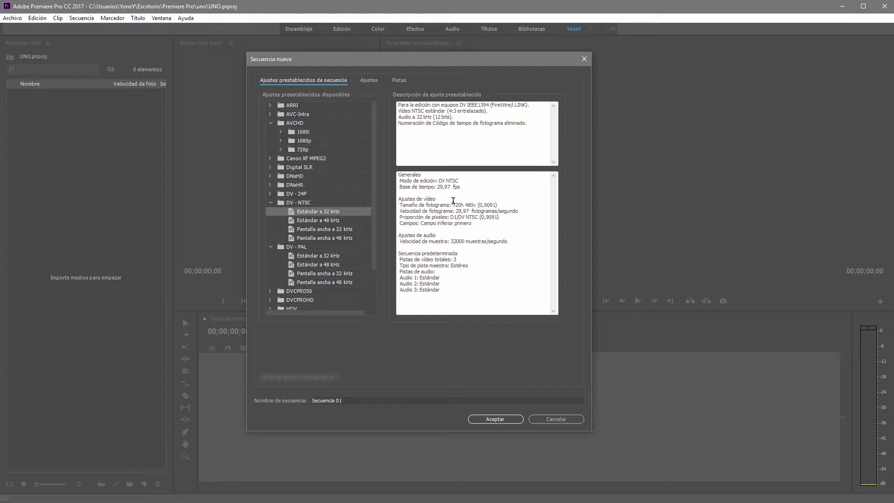
left_click_drag(481, 218, 499, 217)
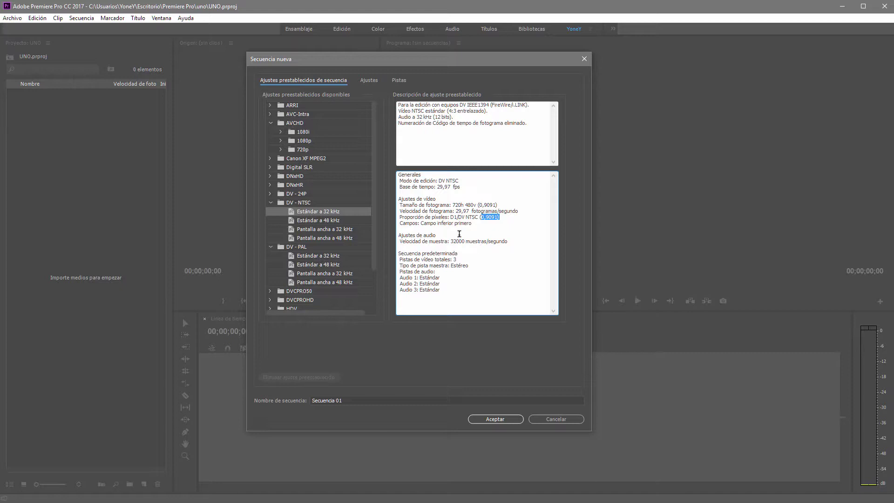
left_click_drag(436, 187, 450, 187)
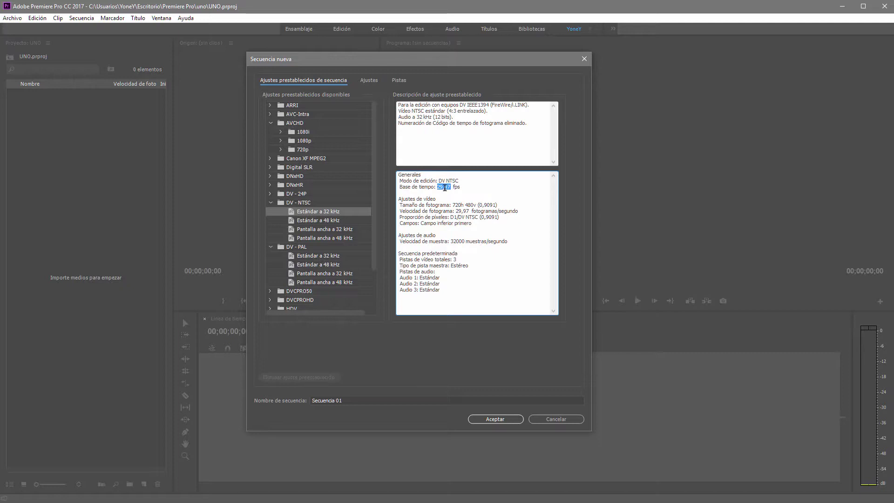
left_click(447, 189)
left_click_drag(439, 186, 463, 187)
left_click(460, 191)
Step: Examine the timebase and frame size of the DV - PAL standard 32 kHz preset
left_click(324, 256)
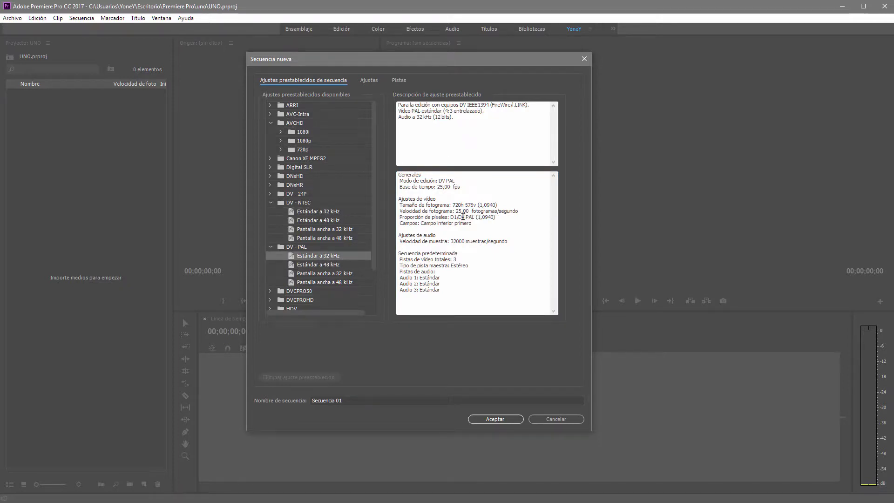
left_click_drag(439, 187, 461, 188)
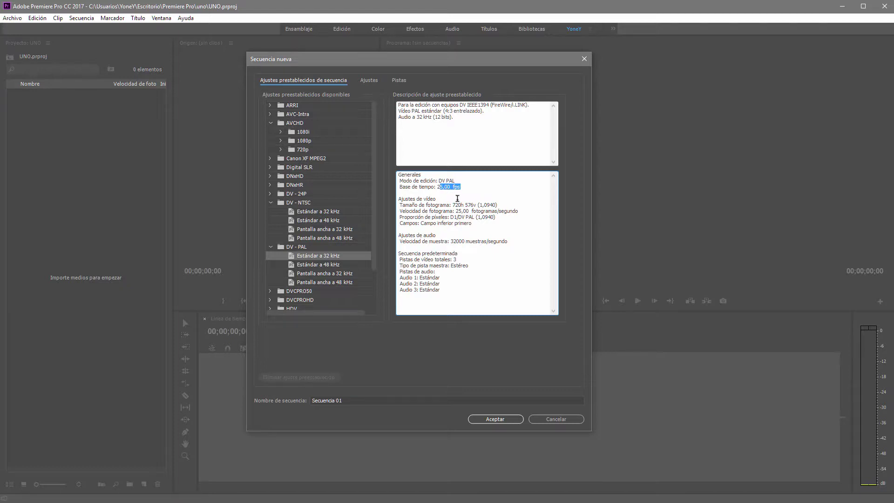
left_click_drag(455, 205, 502, 207)
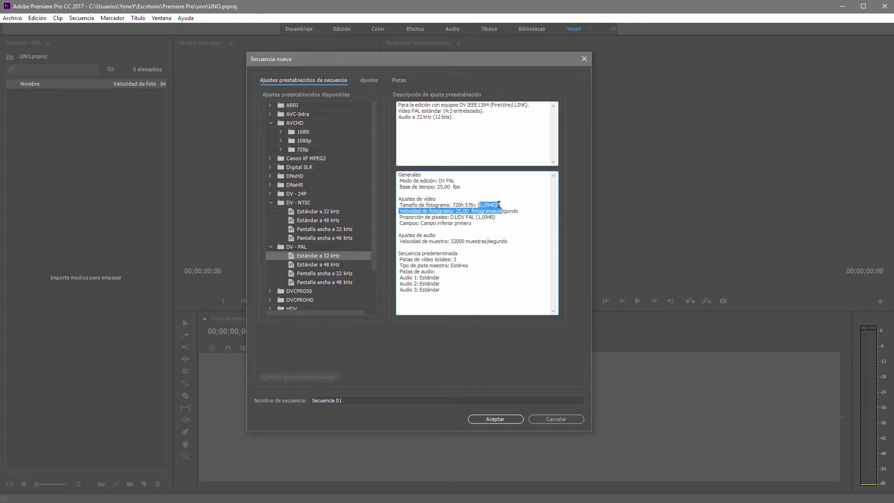
left_click(503, 202)
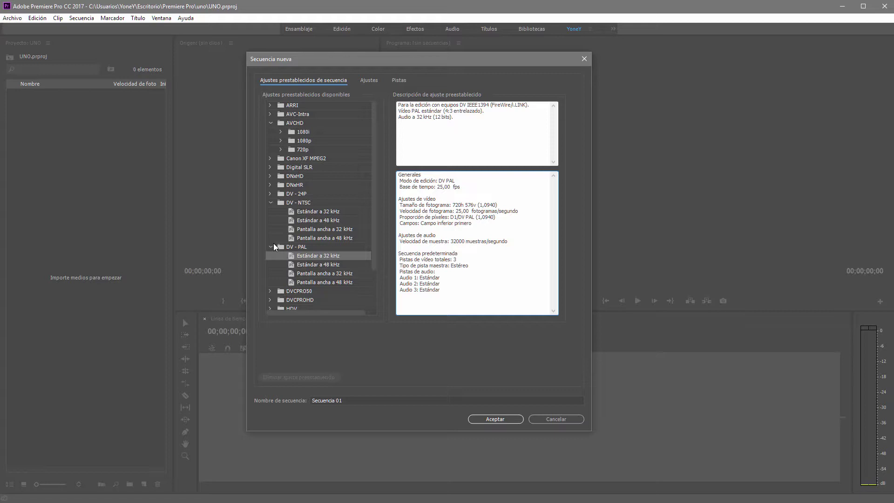
Step: Review the DV - NTSC standard and widescreen 32 kHz presets again, and collapse the DV - NTSC and DV - PAL categories
left_click(315, 211)
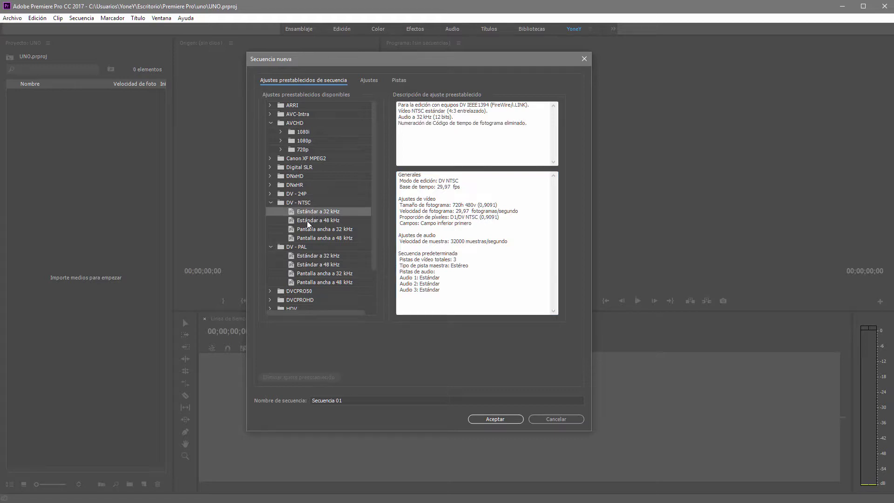
left_click(303, 230)
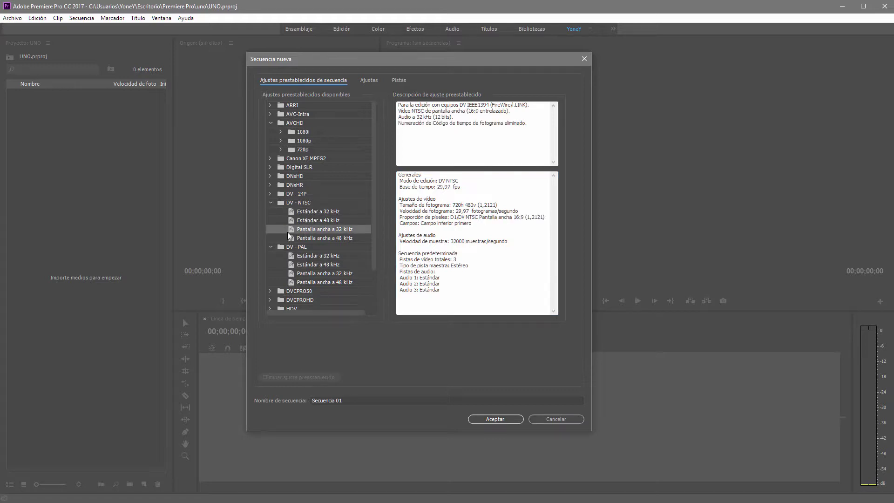
left_click(272, 202)
left_click(269, 211)
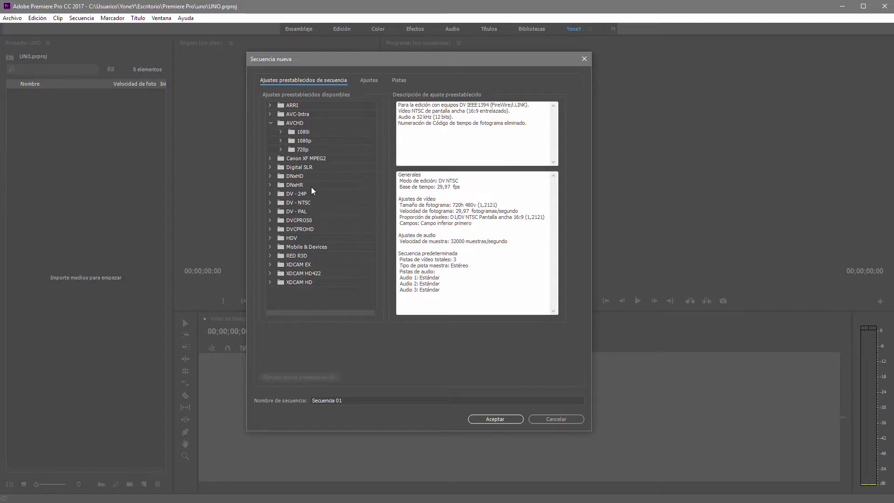
Step: Review the AVCHD folders, expand 720p and examine the AVCHD 720p24 preset's description
left_click_drag(412, 63, 424, 115)
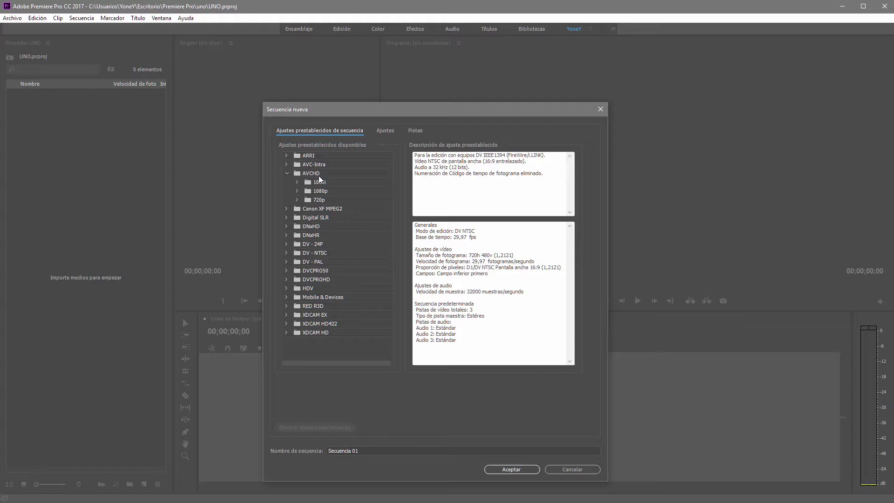
left_click(315, 200)
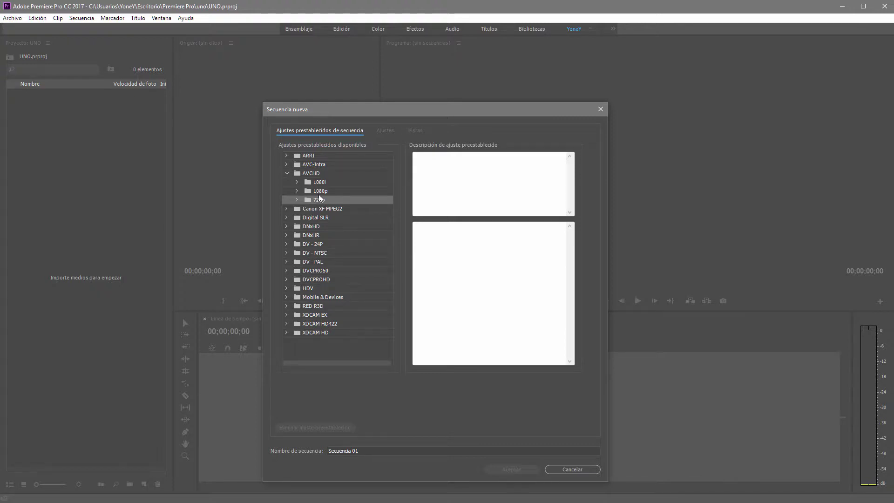
left_click(319, 195)
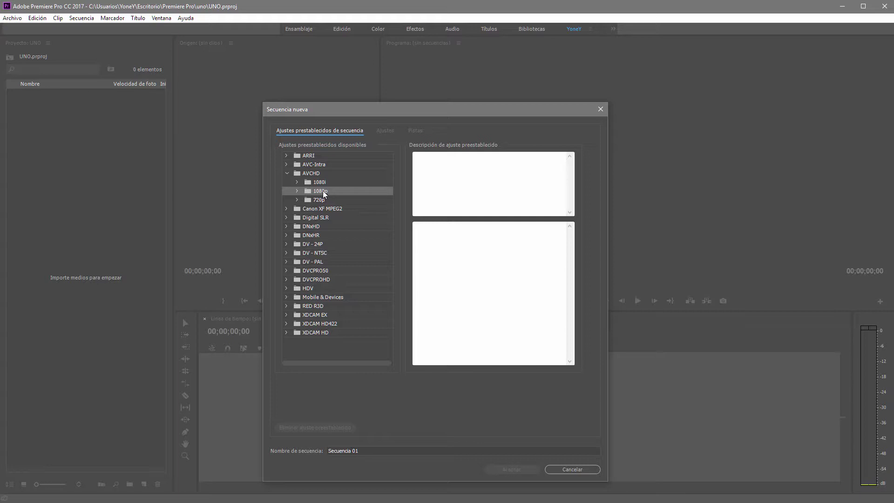
left_click(322, 183)
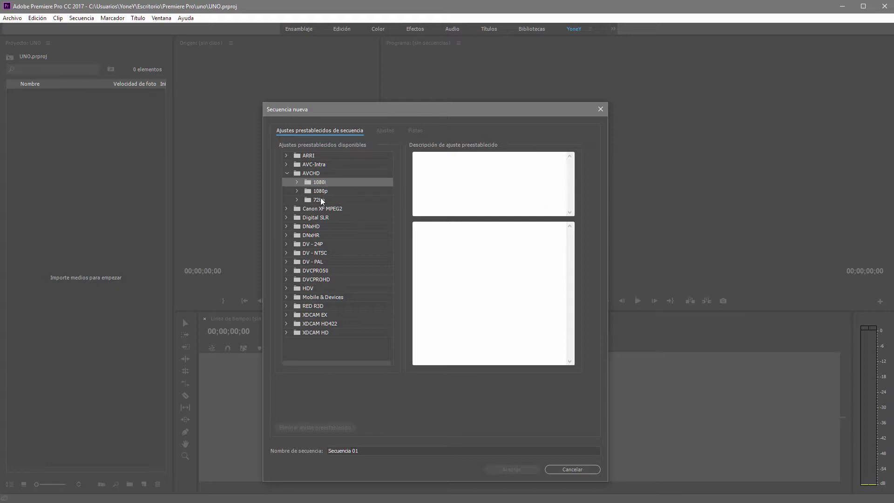
left_click(320, 200)
left_click(298, 201)
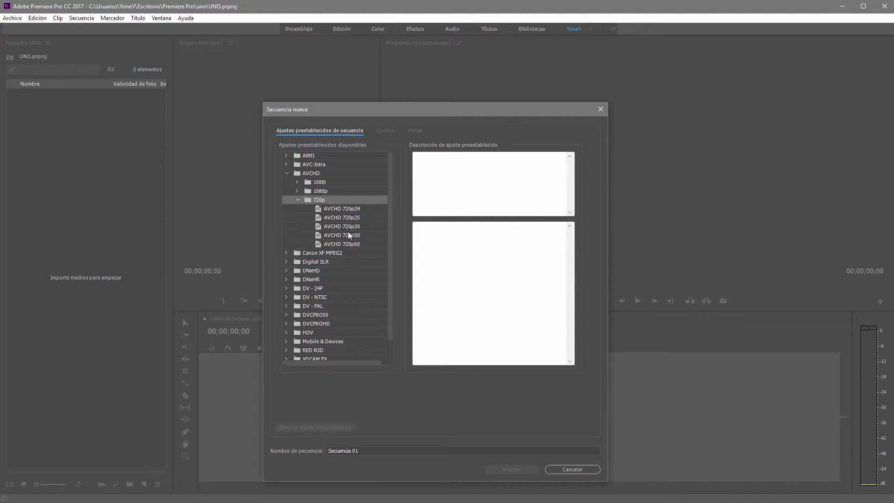
left_click(348, 209)
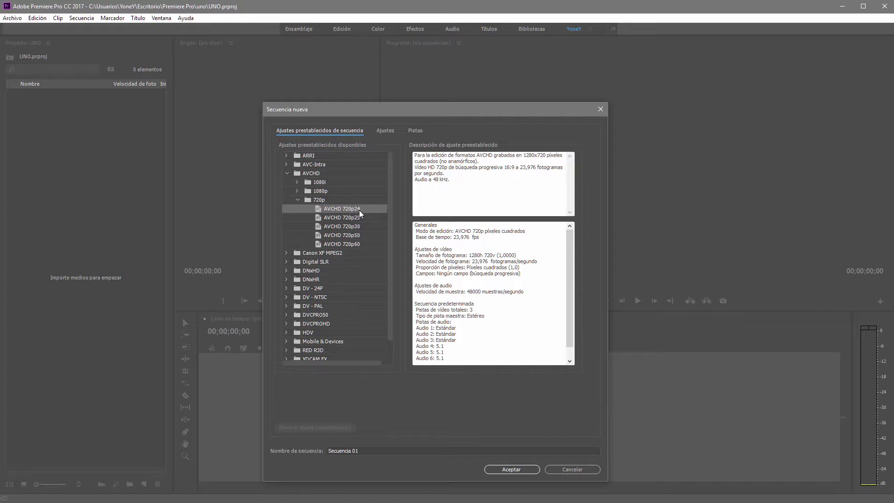
Step: Compare the DV - PAL standard 32 kHz preset with AVCHD 720p24 and 720p25, and collapse DV - PAL
left_click(287, 307)
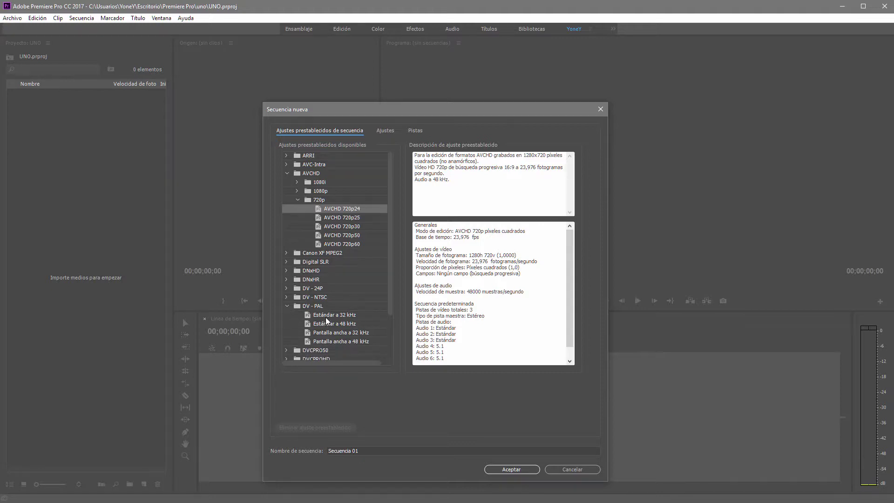
left_click(326, 315)
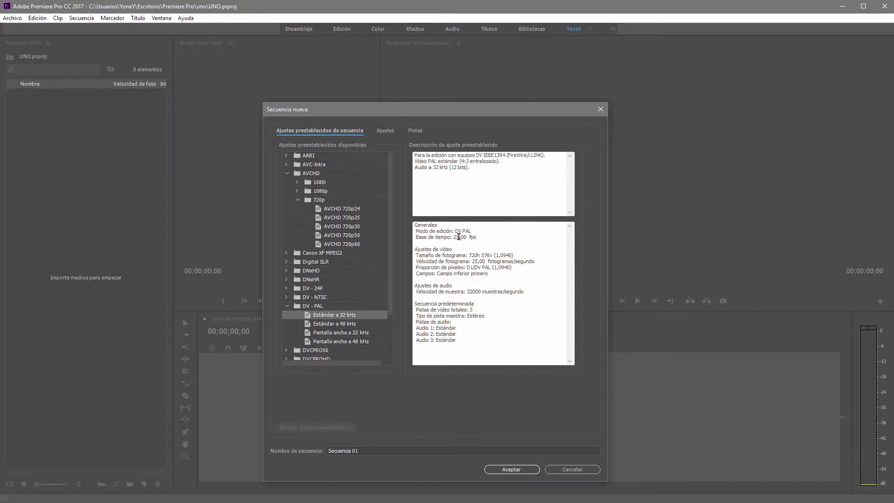
left_click(350, 209)
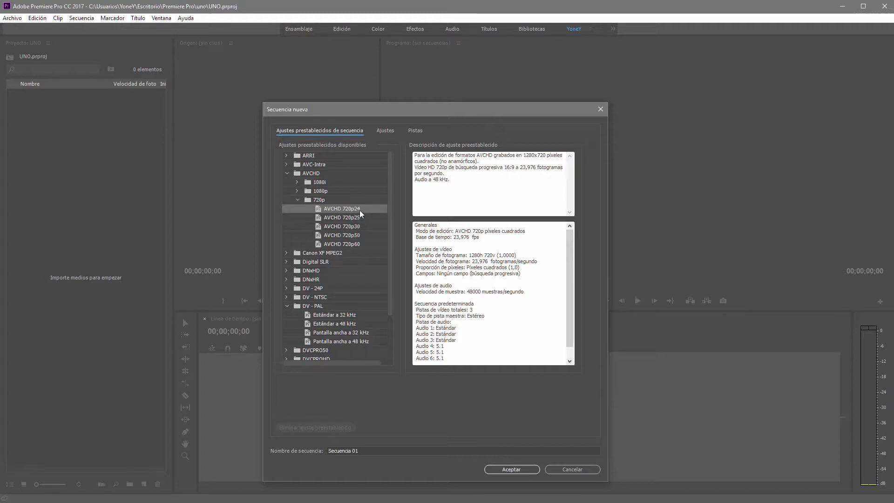
left_click(354, 218)
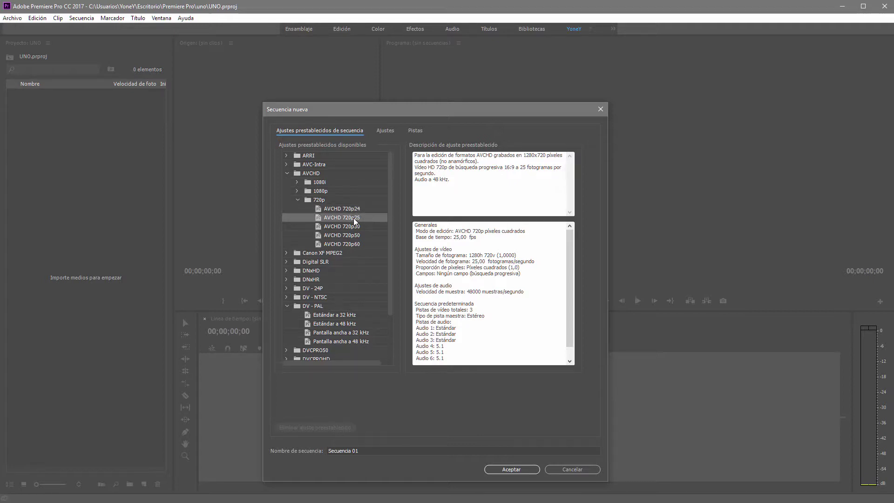
left_click(287, 306)
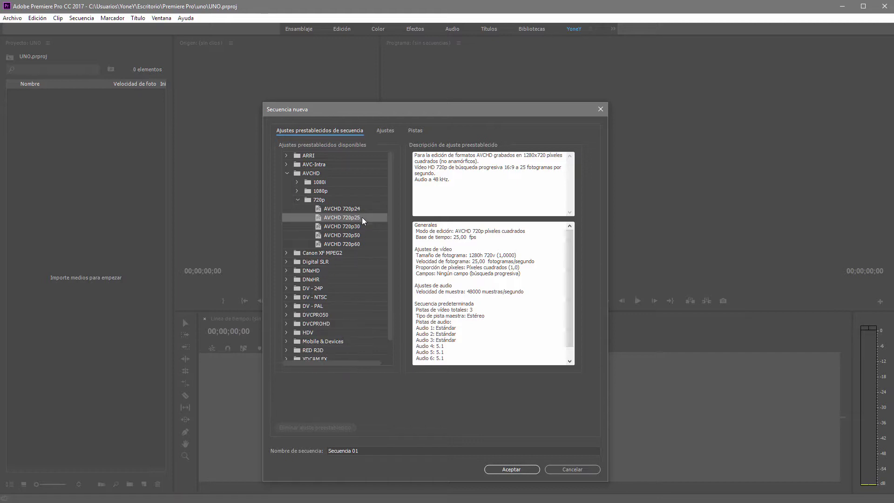
Step: Compare the AVCHD 720p30, 720p50 and 720p60 presets, and choose AVCHD 720p30 for the new sequence
left_click(348, 228)
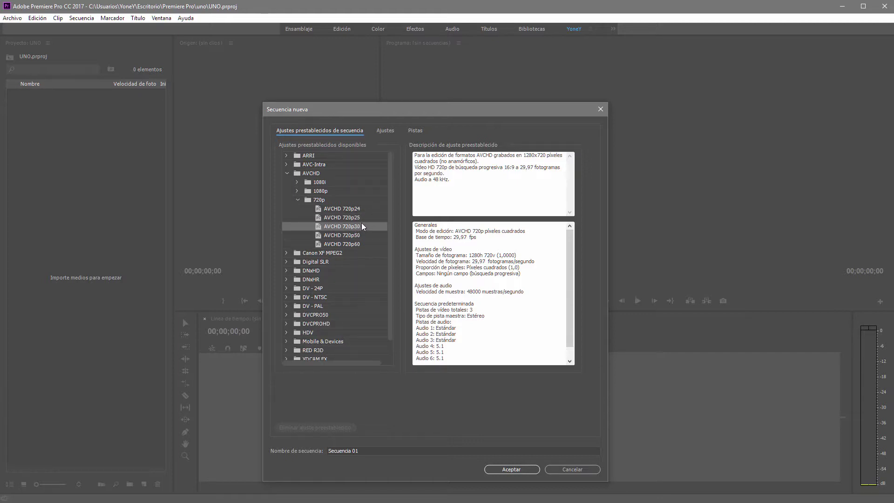
left_click(351, 235)
left_click(348, 244)
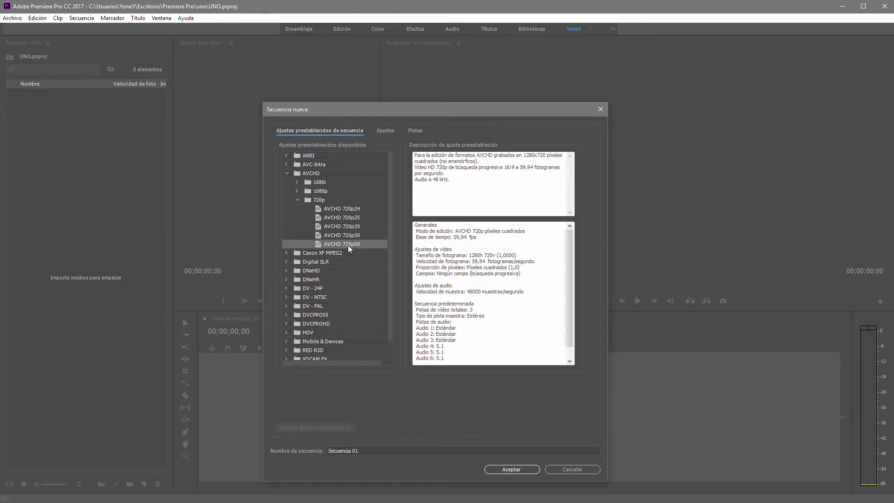
left_click(354, 228)
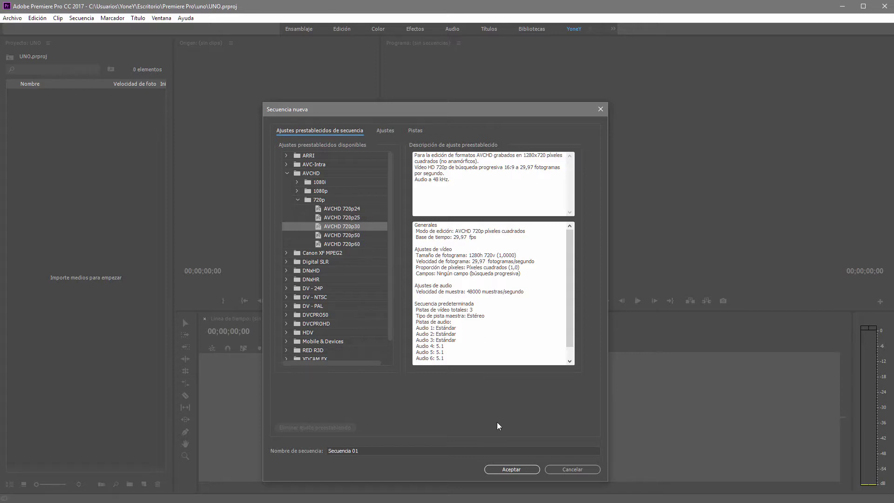
Step: Name the new sequence MI SECUENCIA and display its detailed video and audio settings
left_click(370, 452)
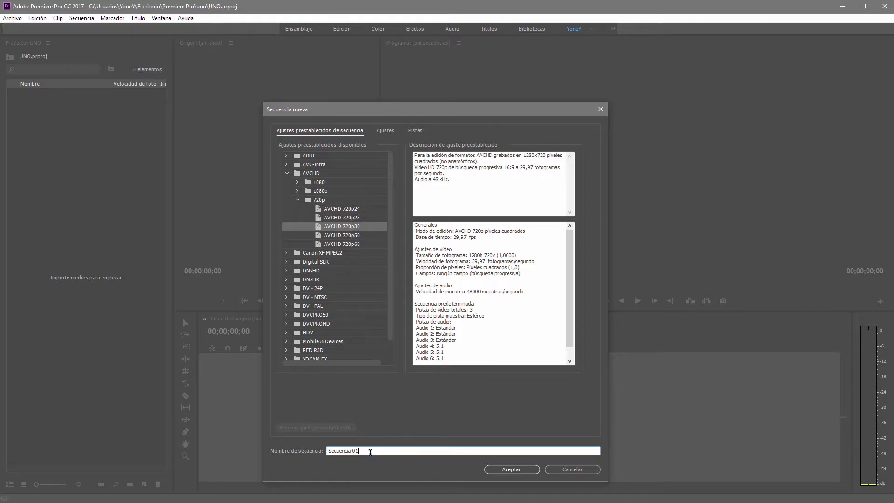
left_click_drag(368, 451, 311, 453)
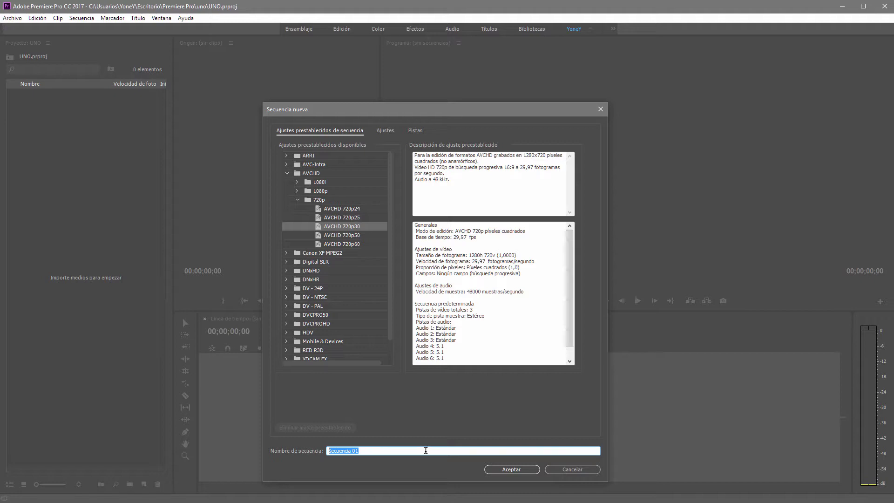
type("MI SECUENCIA")
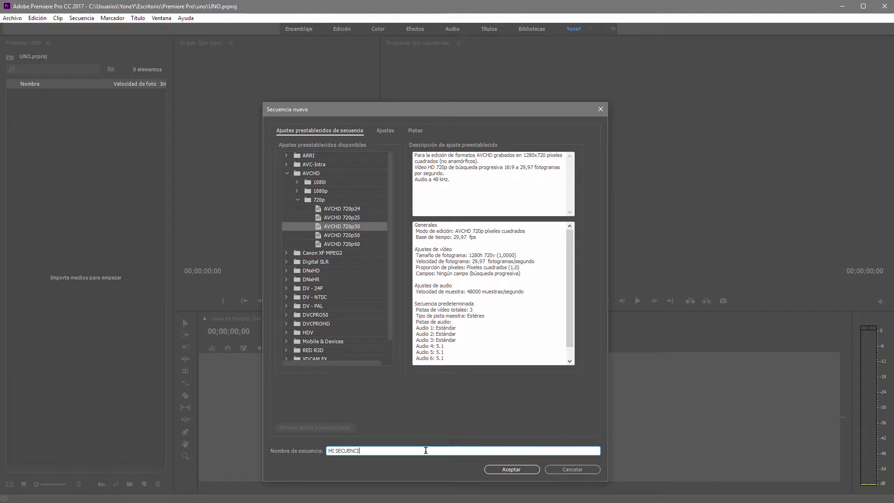
left_click(385, 130)
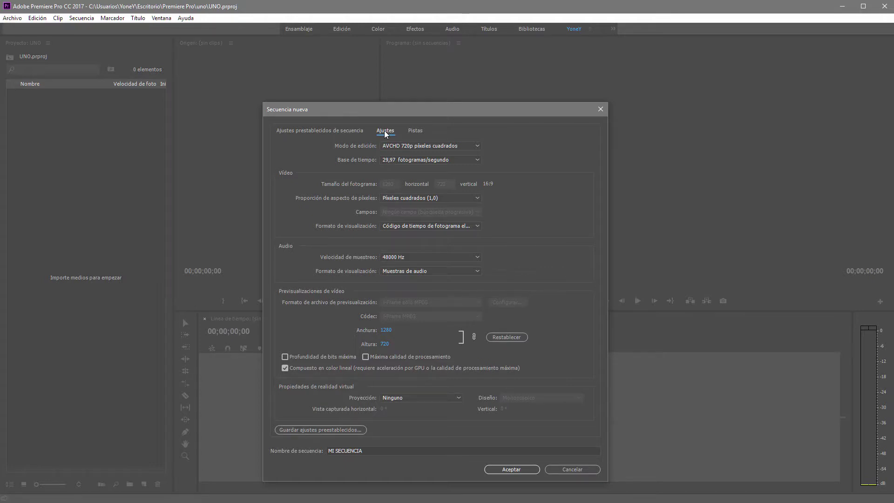
Step: Review the new sequence's tracks, AVCHD 720p30 preset description and settings, keeping the pixel aspect ratio at Píxeles cuadrados (1,0)
left_click(421, 130)
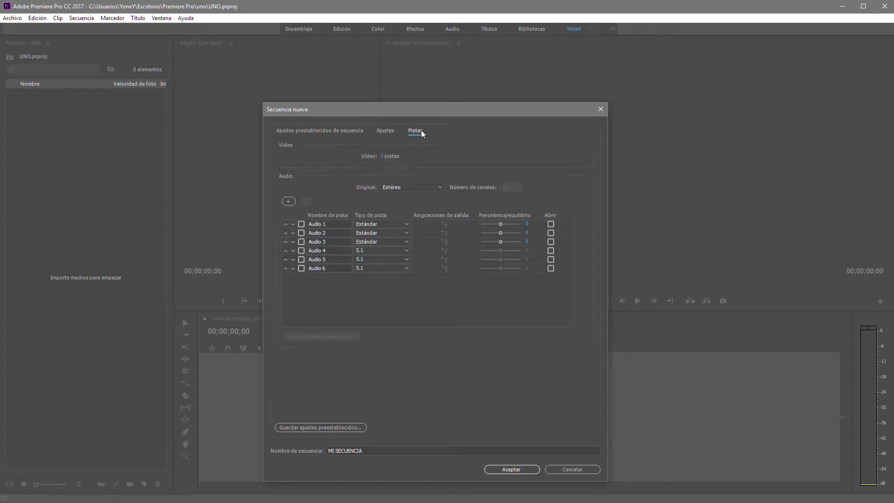
left_click(387, 131)
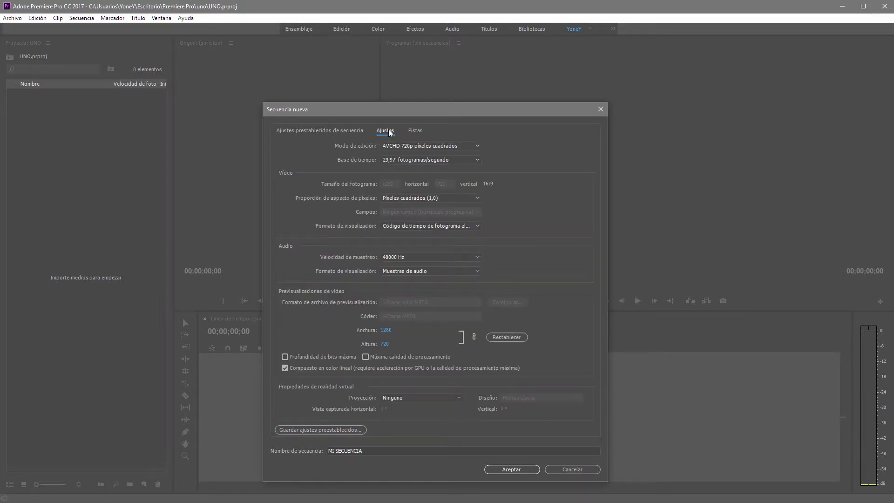
left_click(334, 134)
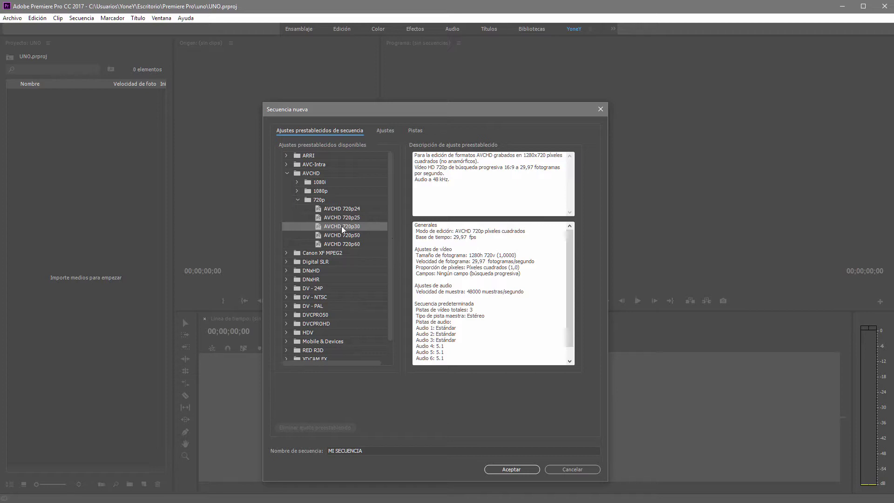
left_click(386, 133)
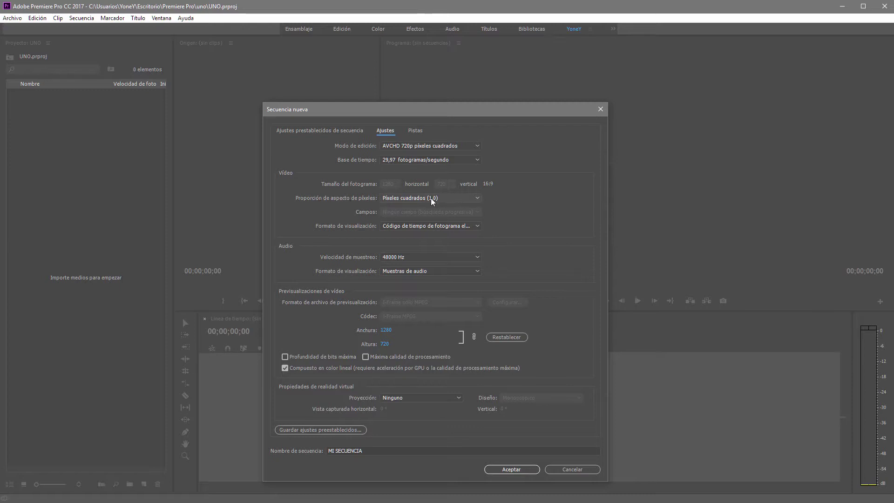
left_click(476, 197)
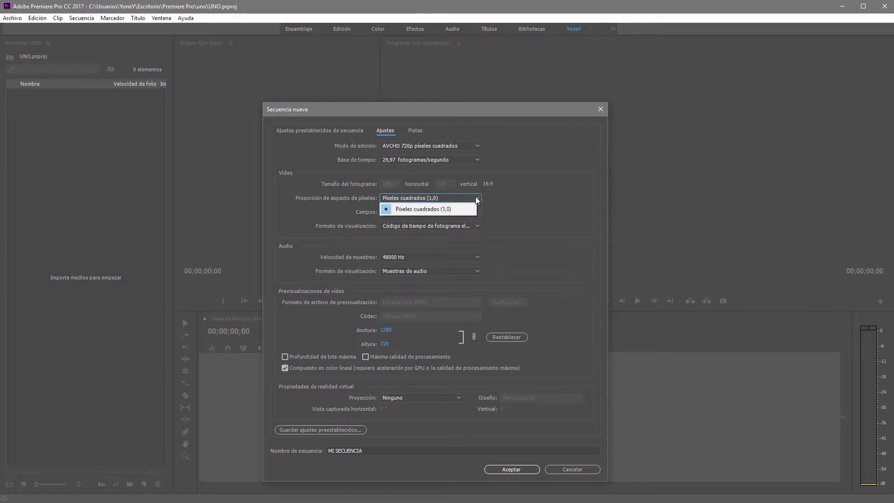
left_click(439, 209)
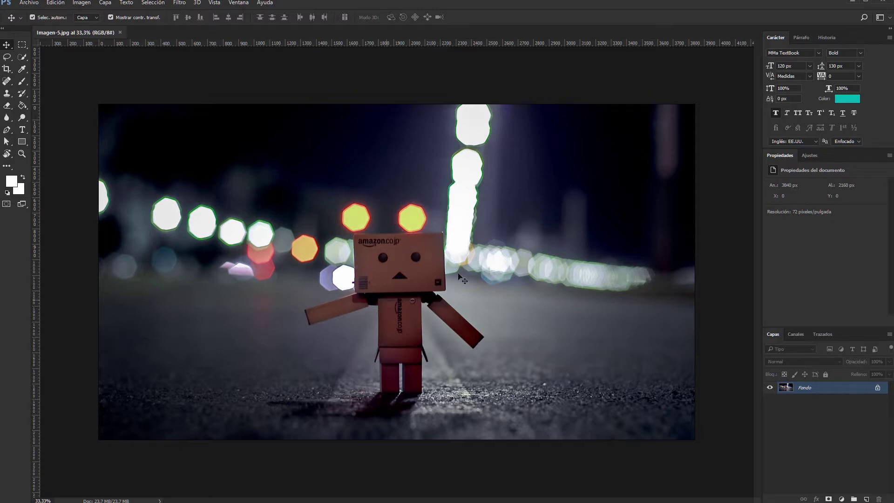
Step: In Photoshop, collapse the side panels and toolbar to one column, and examine the individual pixels of Imagen-5.jpg at 3200%
left_click(890, 29)
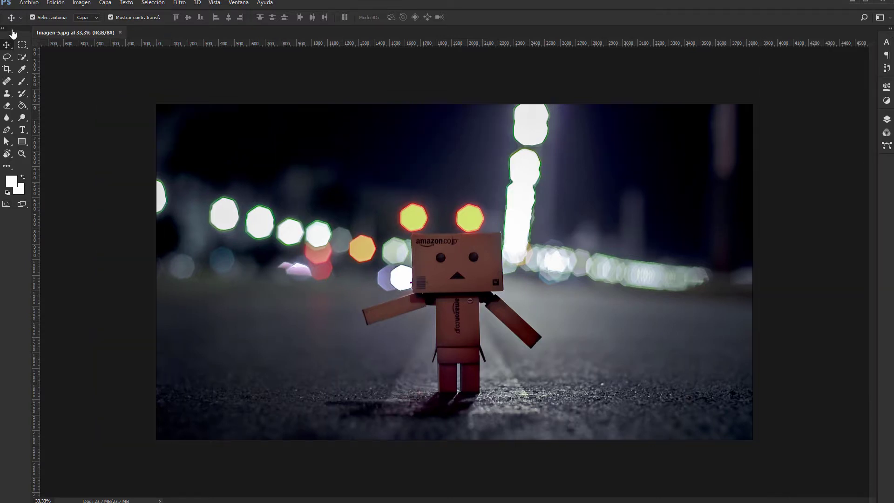
left_click(8, 29)
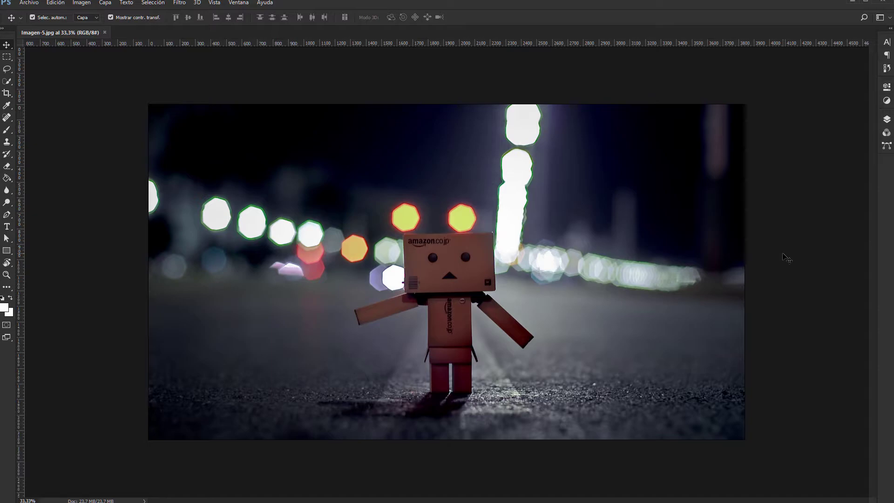
key("ctrl+plus")
key("ctrl+plus")
key("ctrl+plus")
key("ctrl+plus")
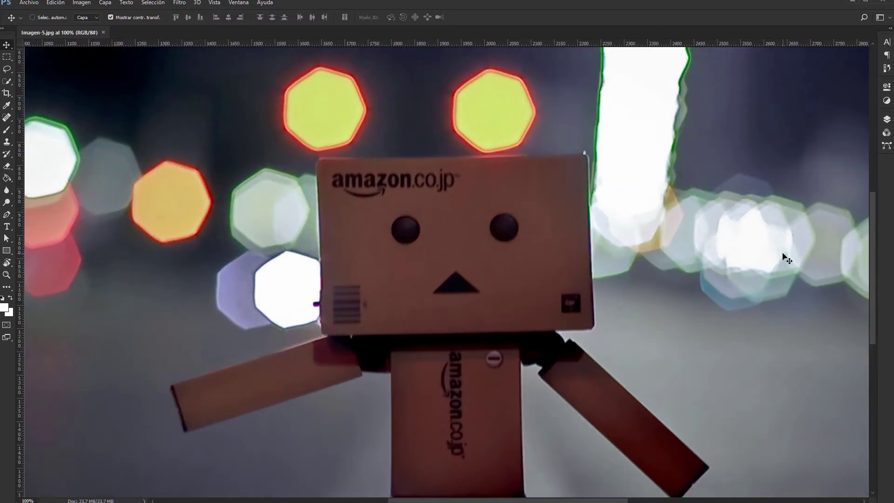
key("ctrl+plus")
key("ctrl+plus")
key("ctrl+plus")
key("ctrl+plus")
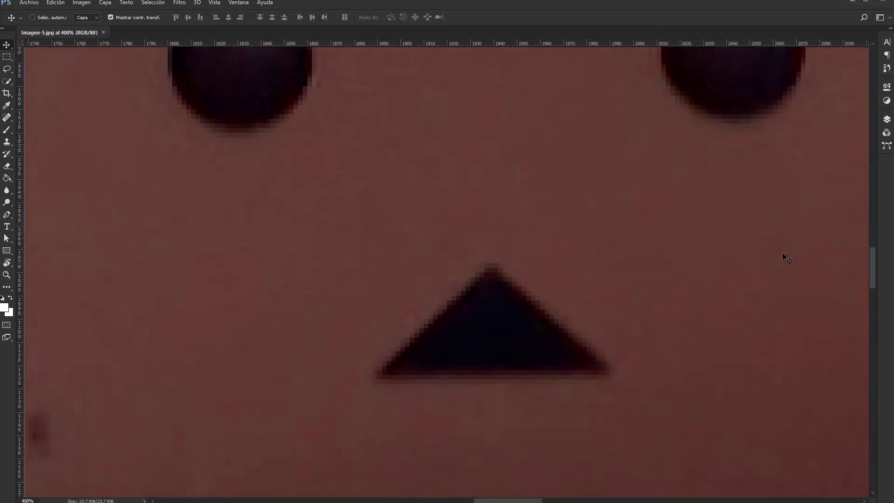
key("ctrl+plus")
key("ctrl+plus")
key("ctrl+plus")
key("ctrl+plus")
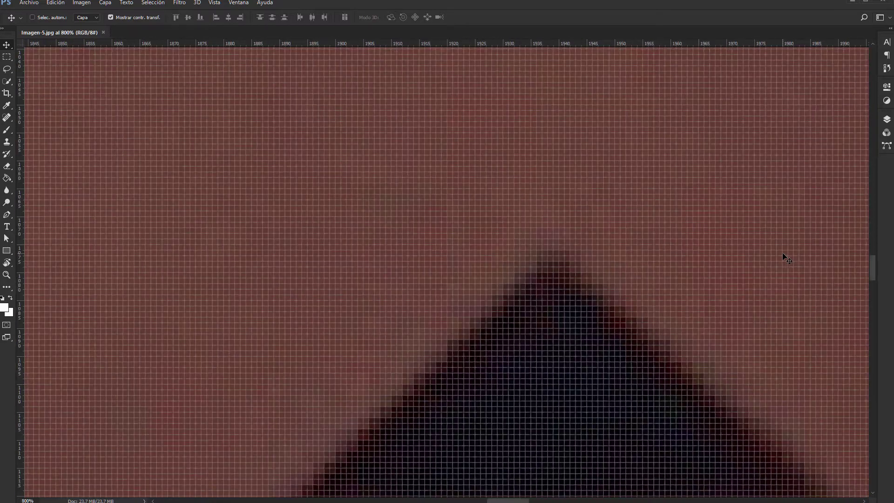
key("ctrl+plus")
key("ctrl+plus")
key("ctrl+plus")
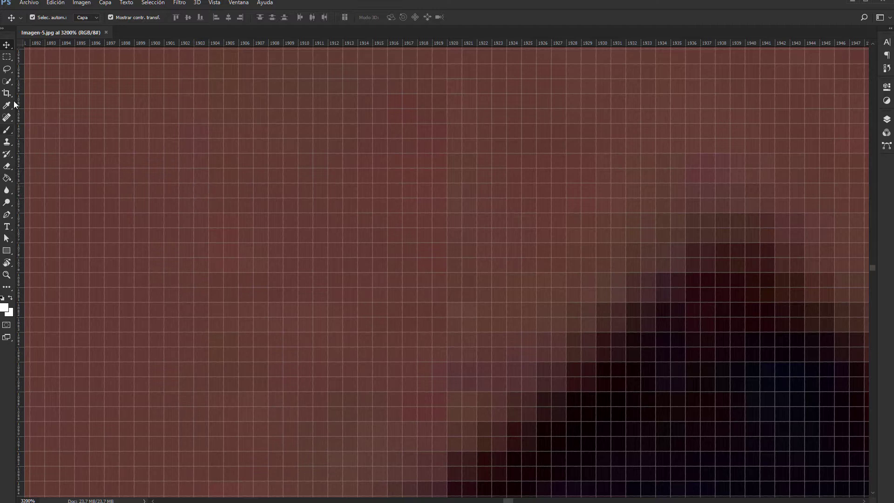
Step: Outline a single pixel of Imagen-5.jpg with the Rectangular Marquee tool and clear the selection
left_click(6, 57)
mouse_move(189, 178)
left_mouse_down()
mouse_move(222, 205)
mouse_move(209, 174)
mouse_move(193, 168)
left_mouse_up()
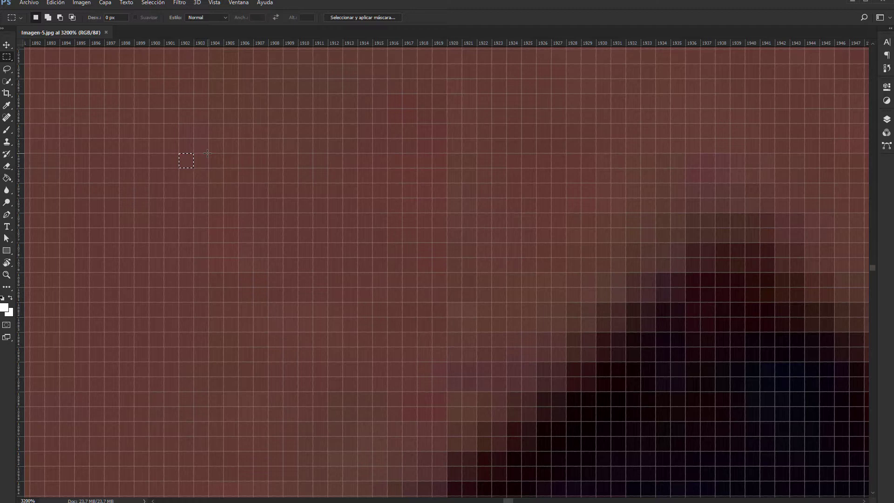
left_click_drag(208, 154, 296, 161)
Step: Start a new document, list all film and video presets, and choose HDV/HDTV 720p at 1280 x 720 px
left_click(30, 4)
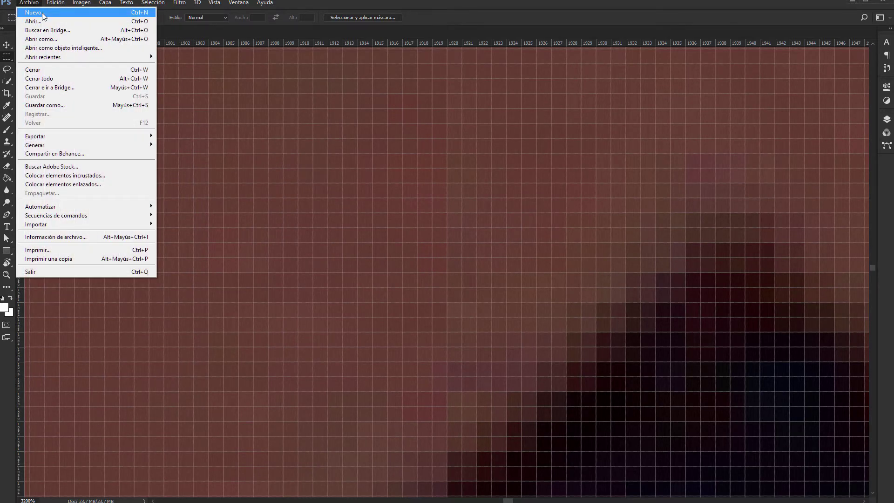
left_click(43, 14)
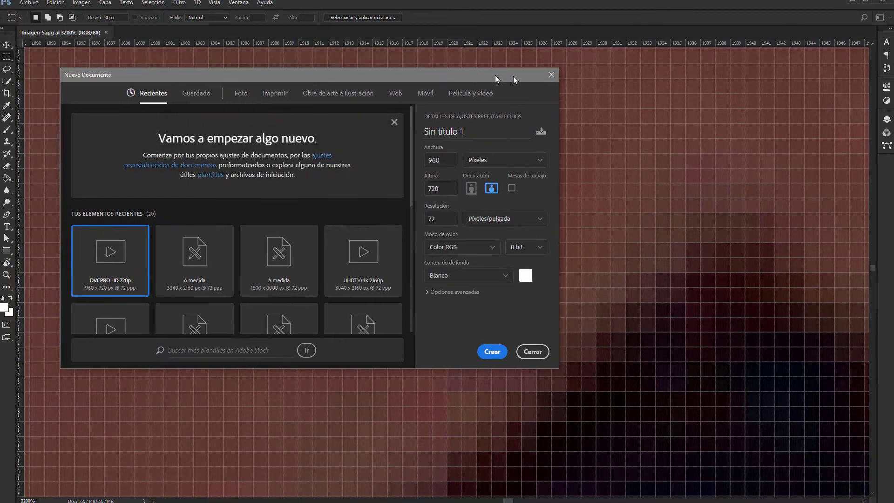
left_click_drag(513, 76, 580, 82)
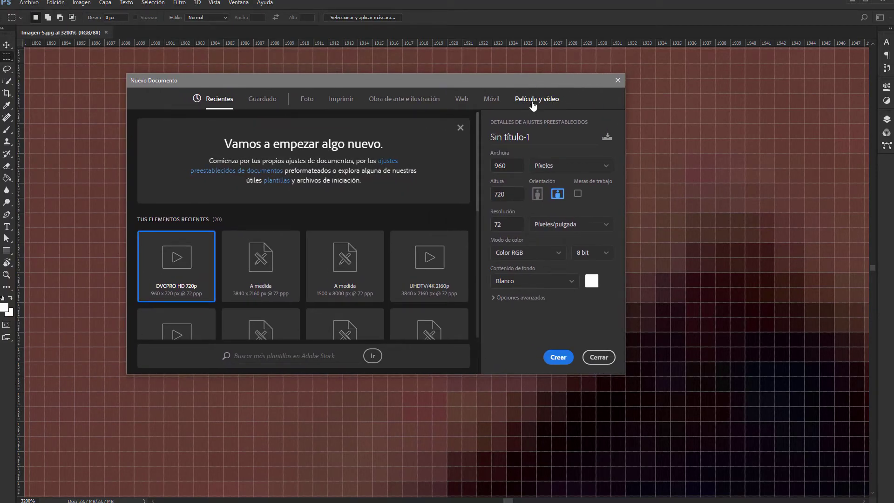
left_click(541, 98)
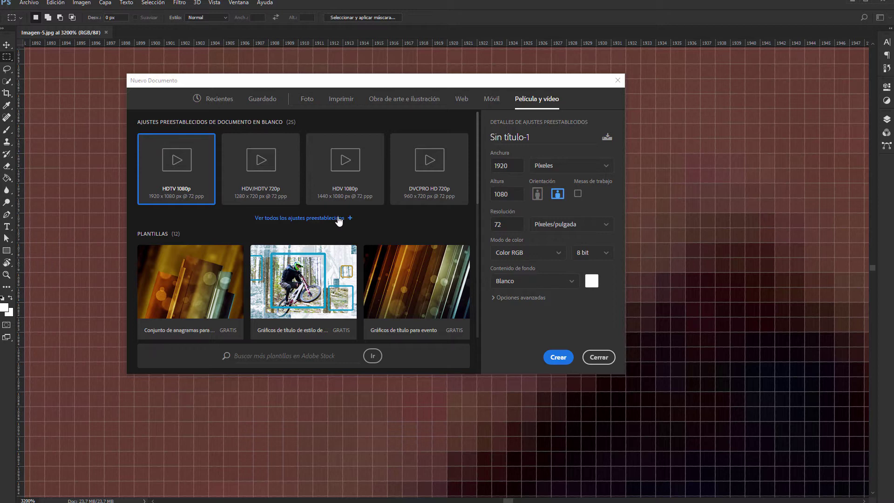
left_click(304, 218)
left_click(257, 180)
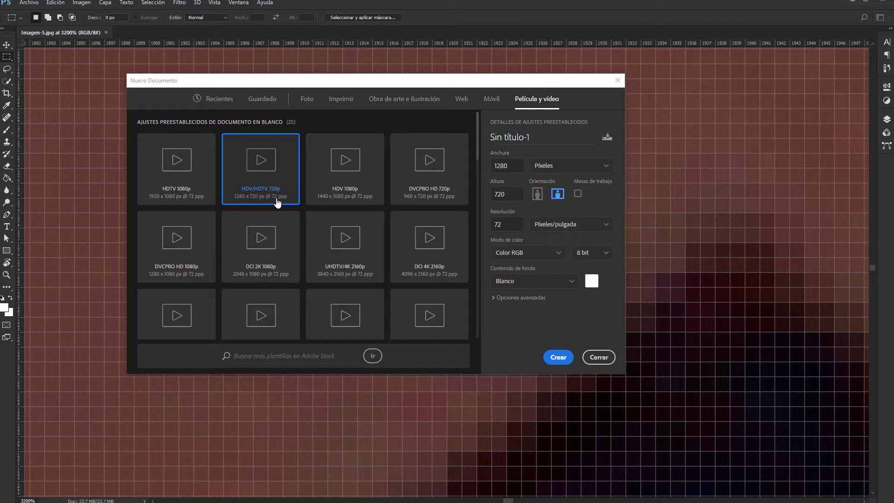
Step: Set the new document's pixel aspect ratio to 2:1 anamórfico (2) in the advanced options and create it
left_click(510, 298)
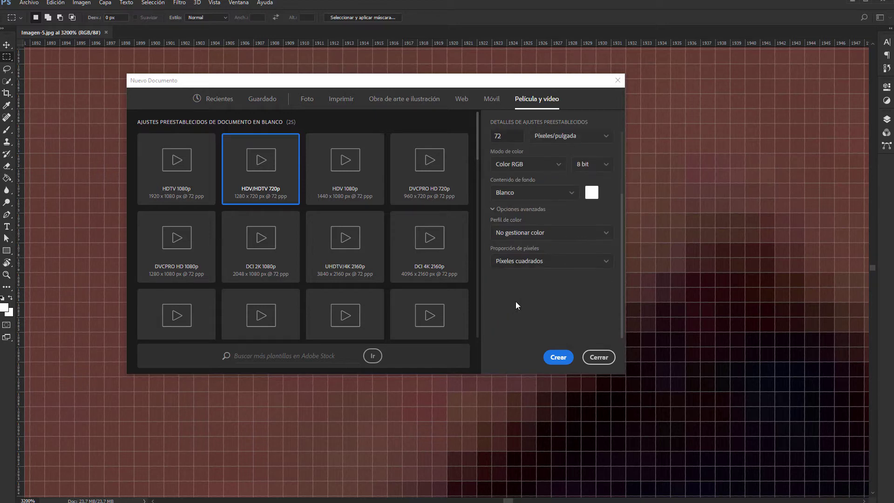
left_click(538, 264)
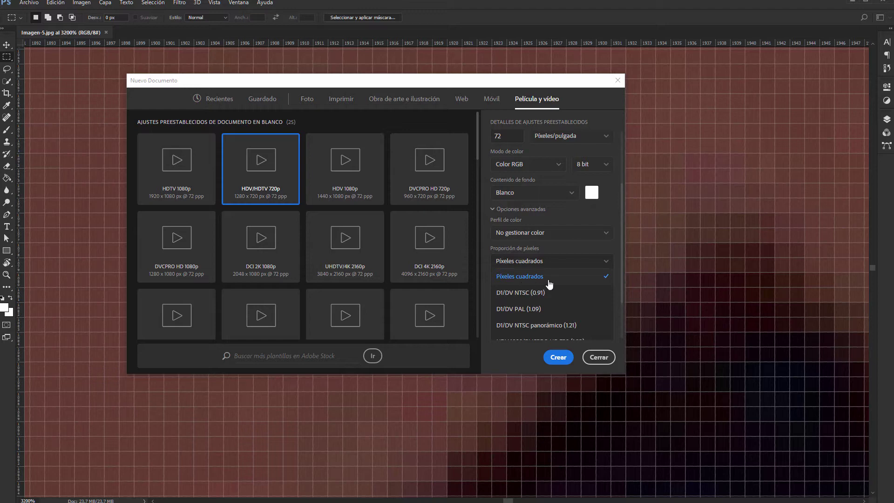
scroll(553, 294, "down", 2)
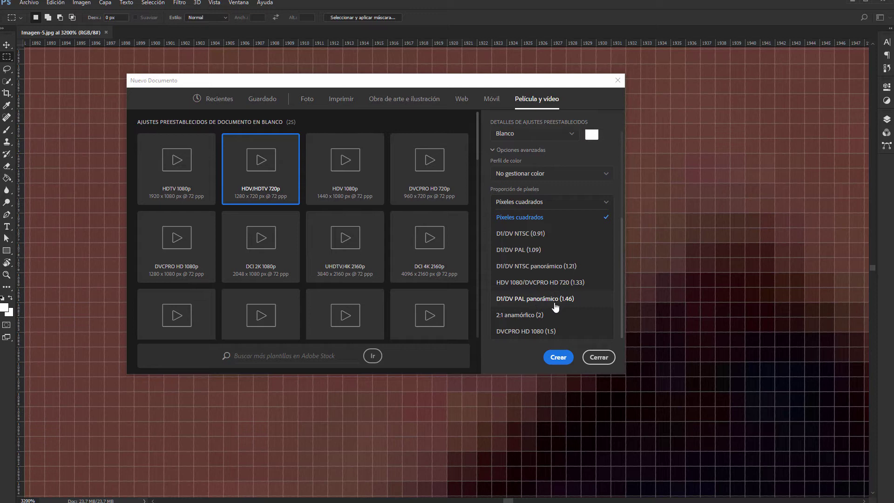
left_click(523, 316)
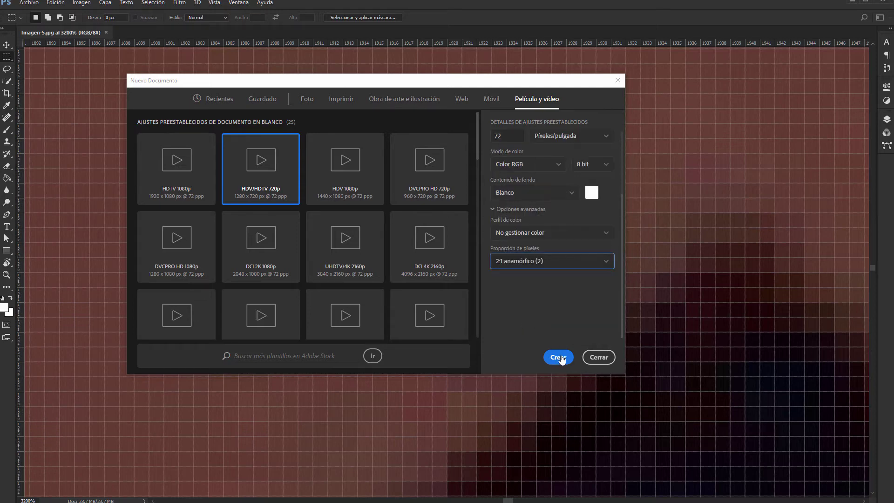
left_click(559, 357)
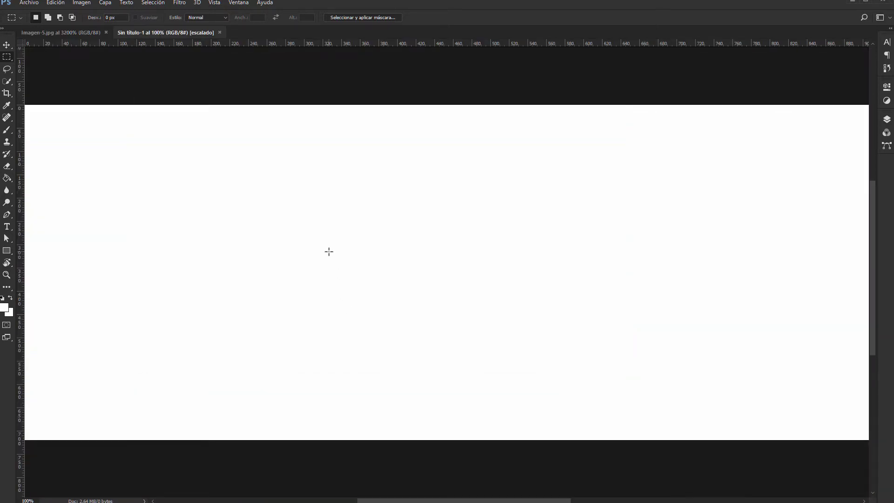
Step: Examine the blank anamorphic document at 3200% magnification
key("ctrl+plus")
key("ctrl+plus")
key("ctrl+plus")
key("ctrl+plus")
key("ctrl+plus")
key("ctrl+plus")
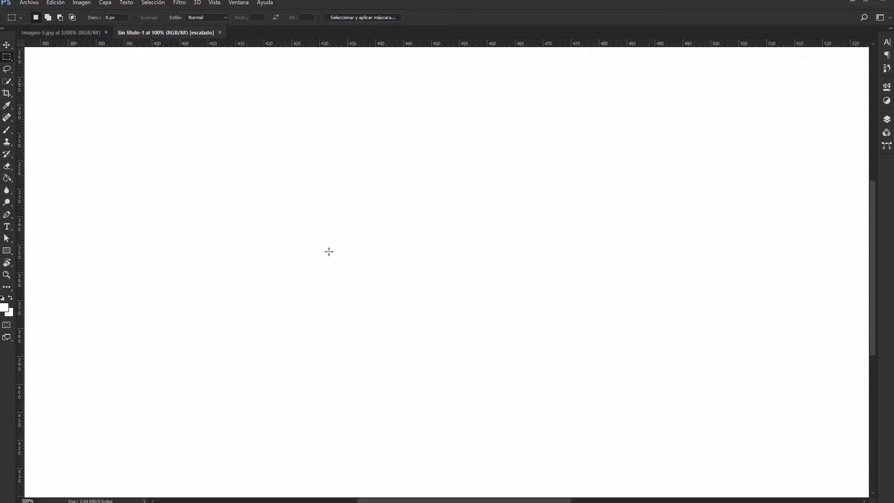
key("ctrl+plus")
key("ctrl+plus")
key("ctrl+plus")
key("ctrl+plus")
key("ctrl+plus")
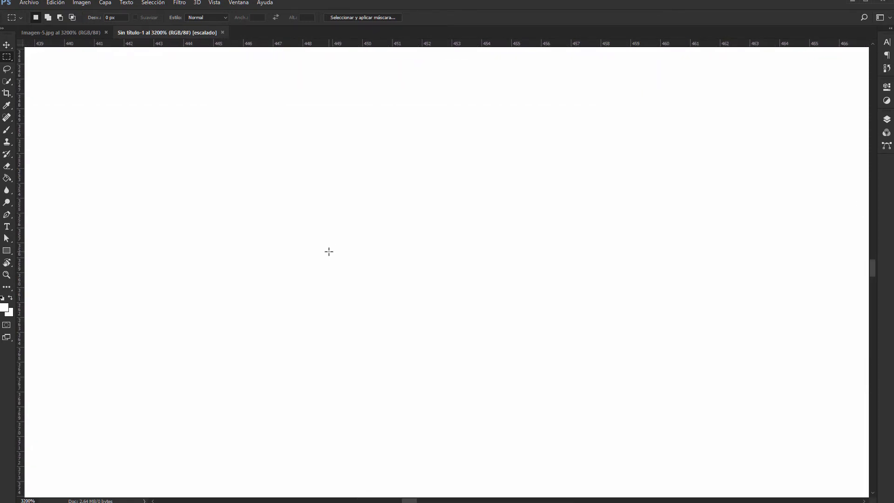
Step: Return to Premiere Pro and compare the AVCHD 720p30 preset with its pixel aspect ratio options, keeping Píxeles cuadrados (1,0)
left_click(855, 1)
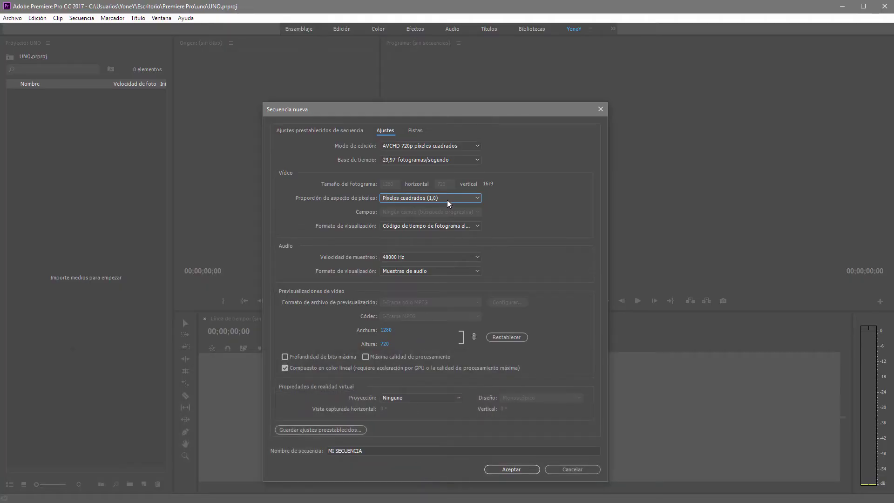
left_click(448, 202)
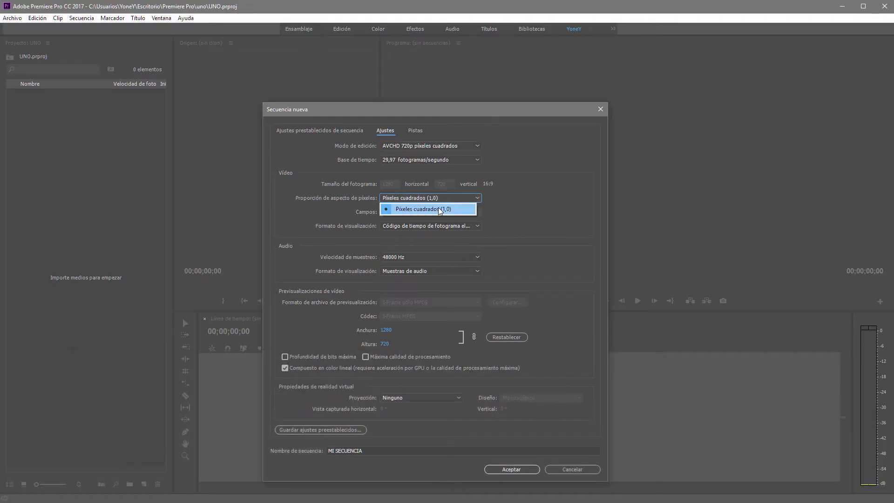
left_click(313, 131)
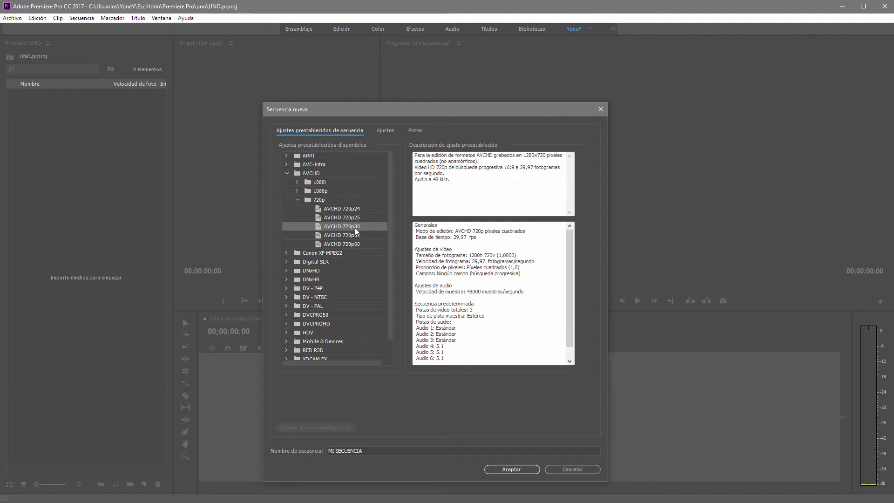
left_click(385, 131)
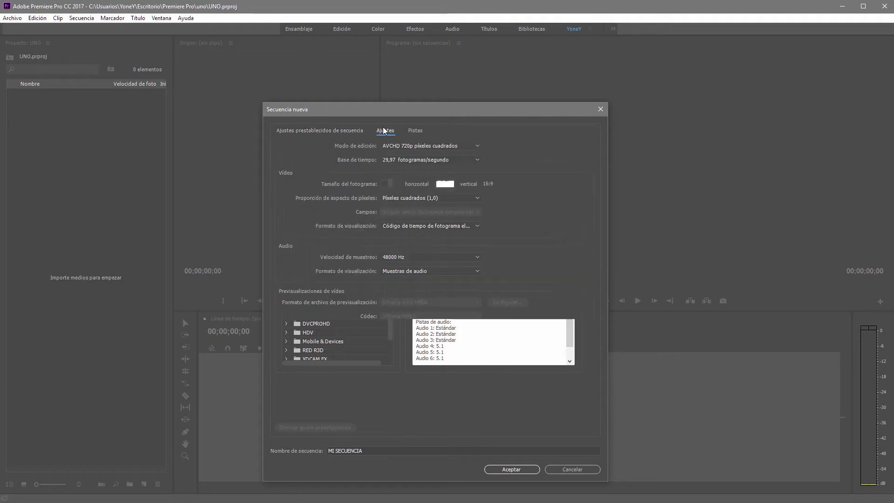
left_click(475, 198)
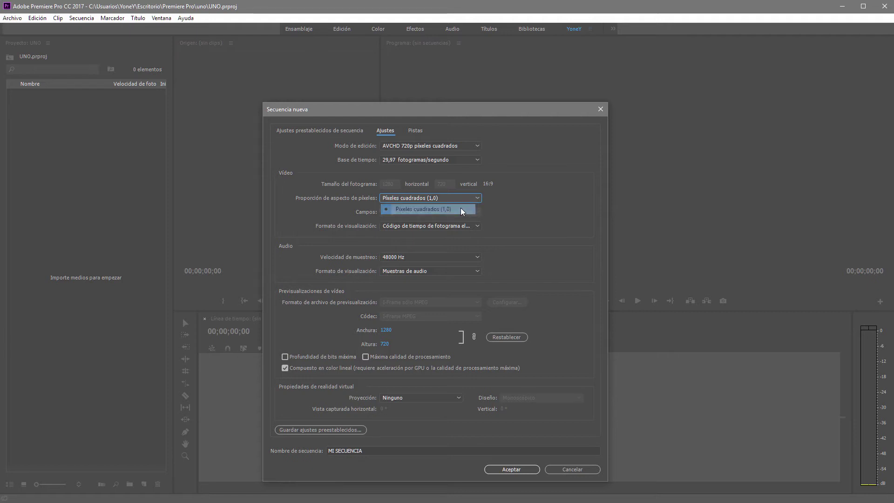
left_click(463, 210)
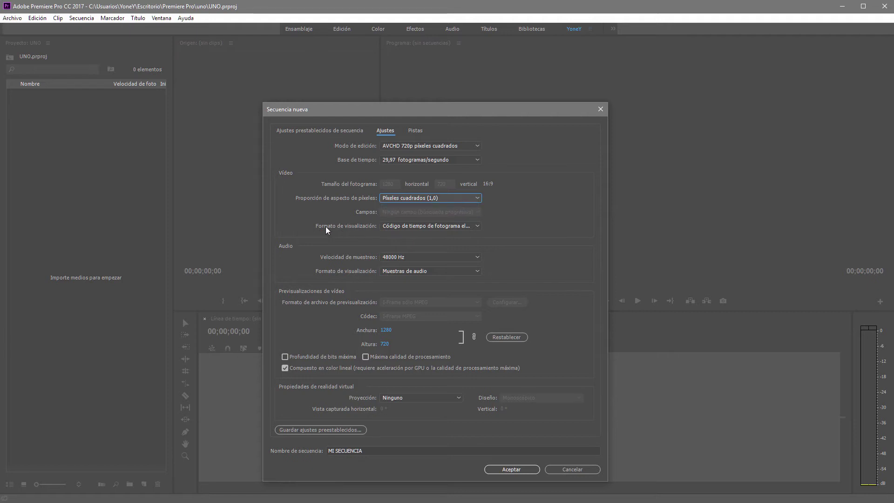
Step: Review the video display format and audio sample rate options, keeping Código de tiempo de fotograma eliminado de 29,97 fps and 48000 Hz
left_click(482, 225)
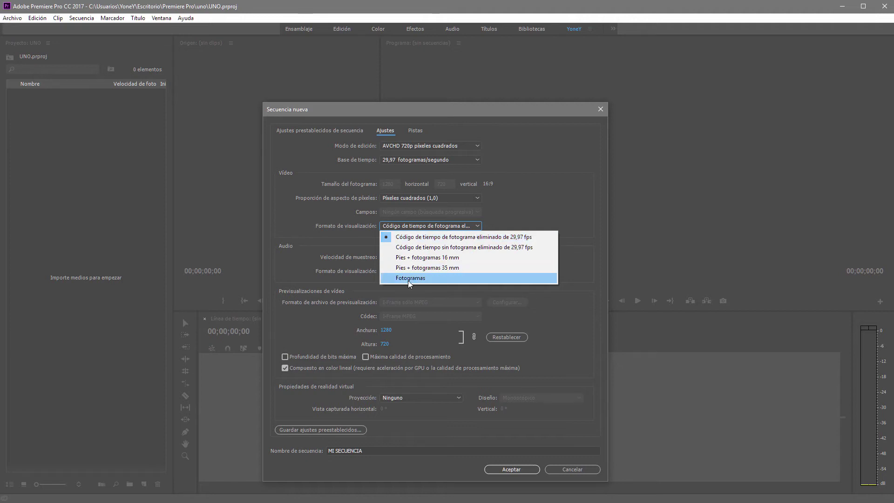
left_click(446, 239)
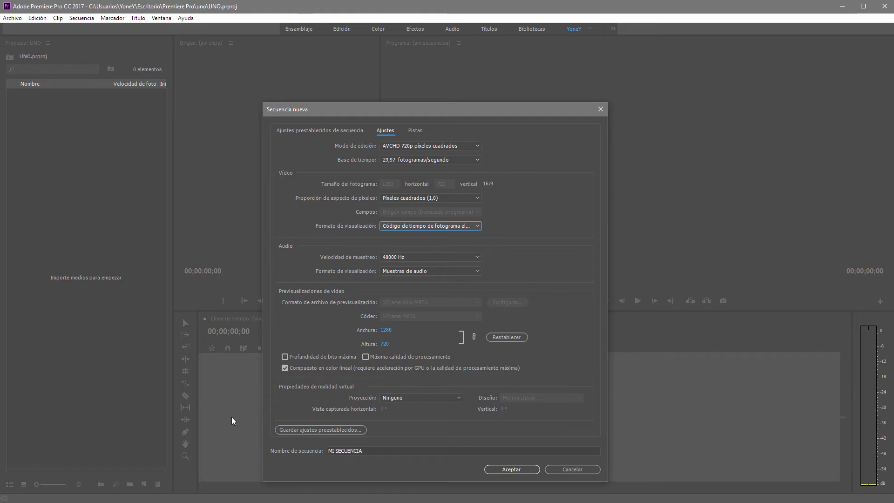
left_click(478, 258)
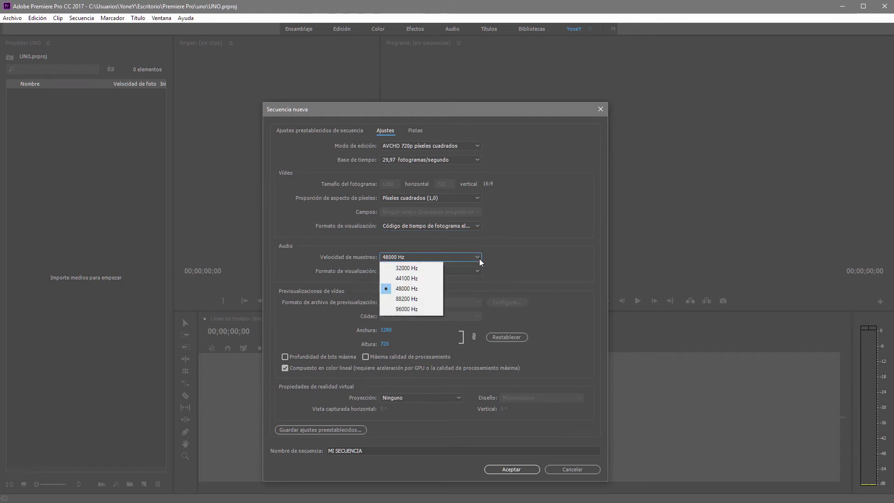
left_click(399, 289)
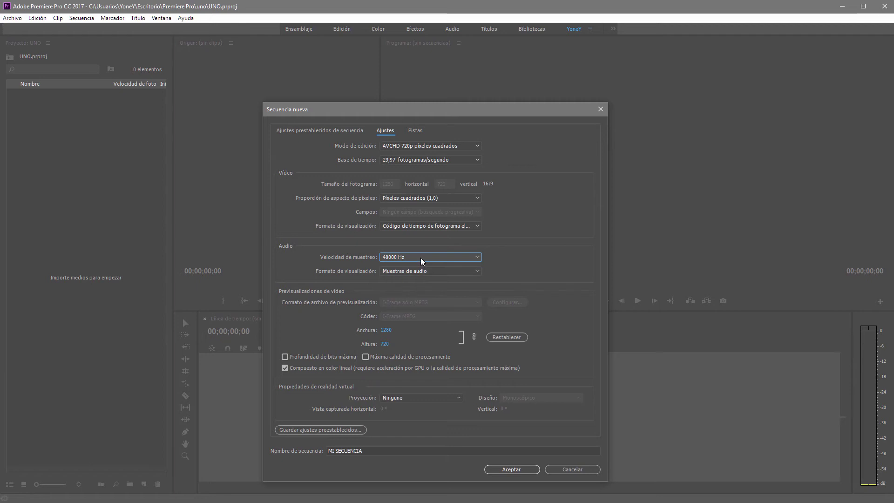
Step: Review the audio display format and virtual reality projection options, keeping Muestras de audio and Ninguno
left_click(440, 272)
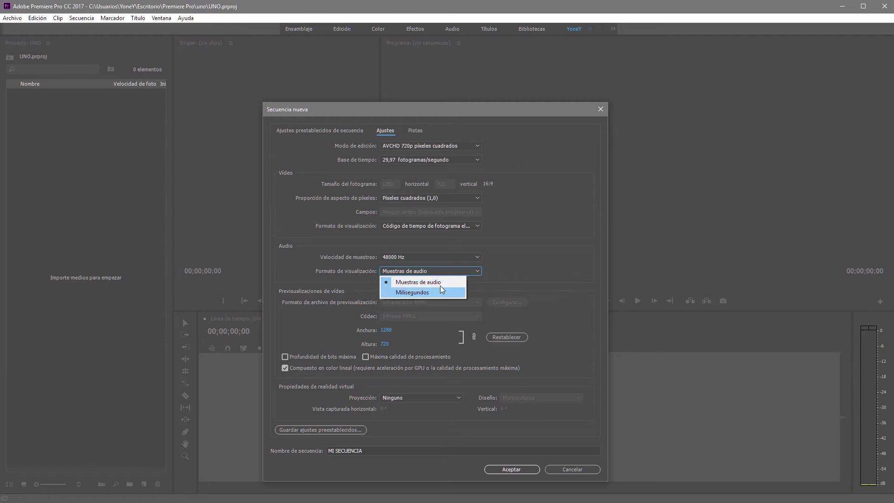
left_click(439, 283)
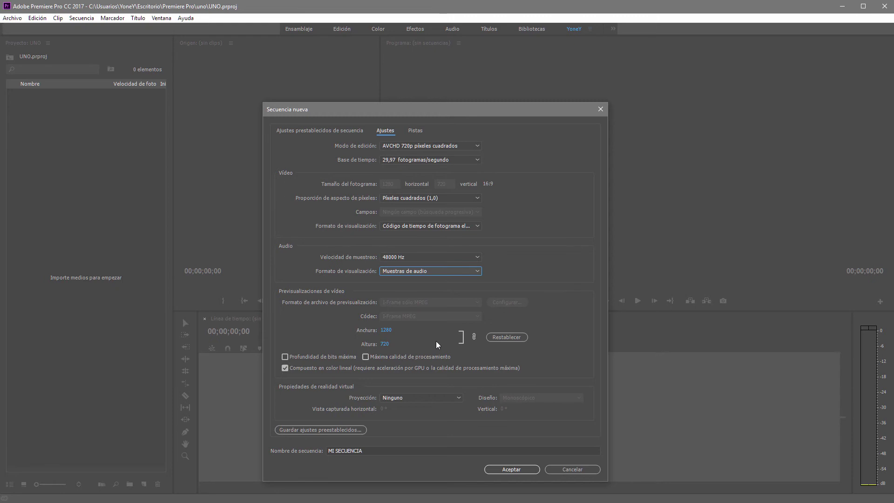
left_click(333, 132)
left_click(386, 131)
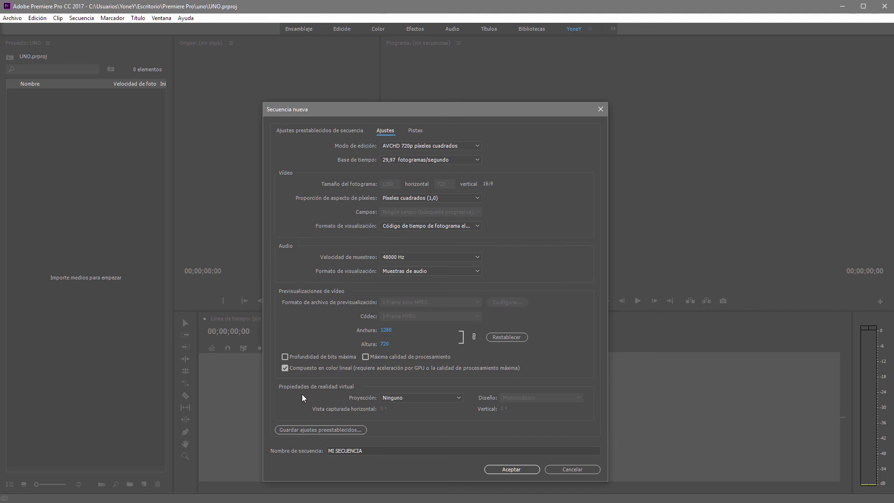
left_click(457, 399)
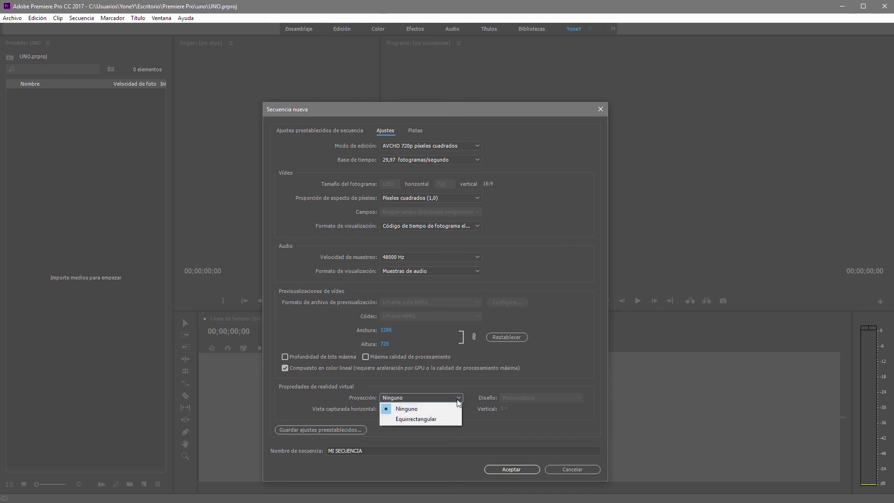
left_click(486, 419)
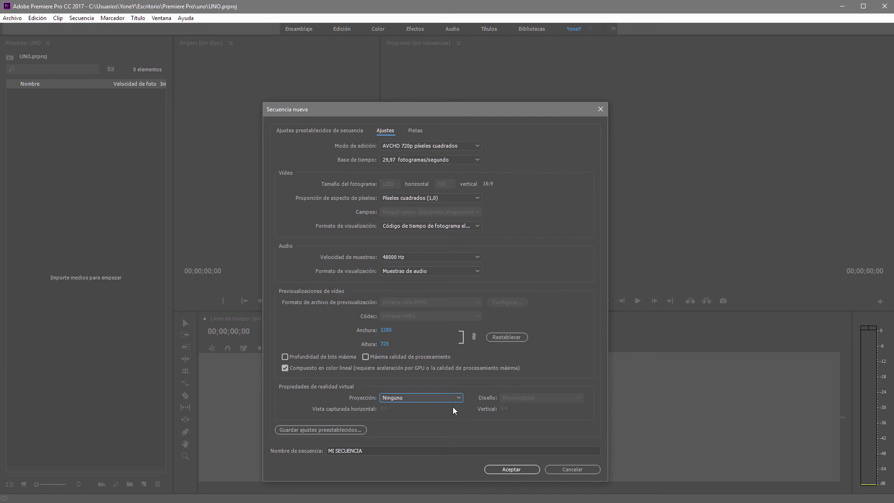
Step: Set the new sequence to 4 video tracks and create MI SECUENCIA, leaving it deselected in the project
left_click(415, 131)
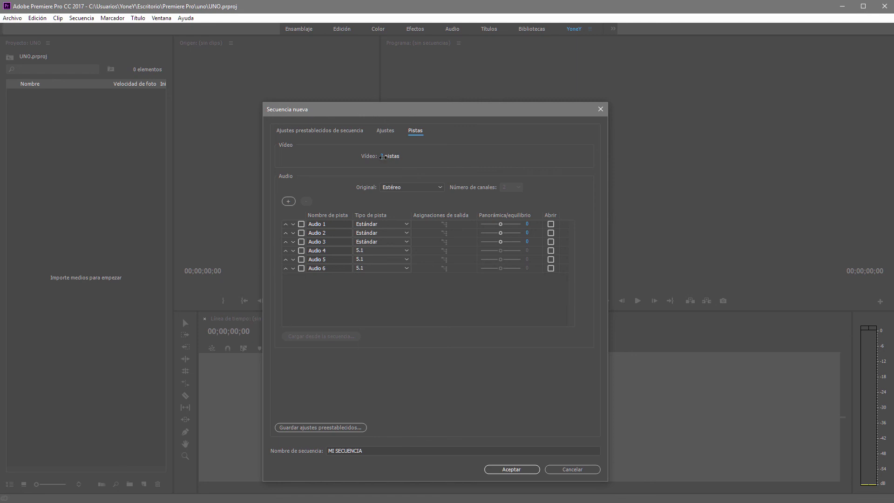
left_click_drag(382, 157, 388, 157)
type("4")
key("Return")
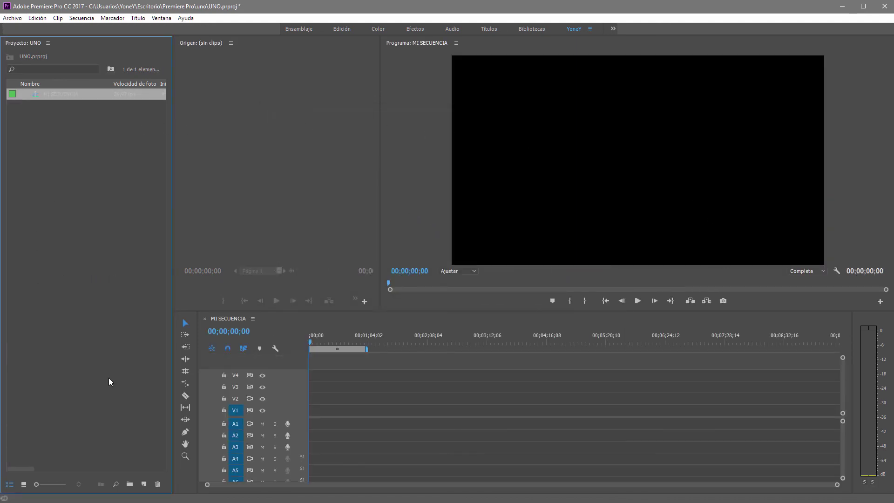
left_click(65, 193)
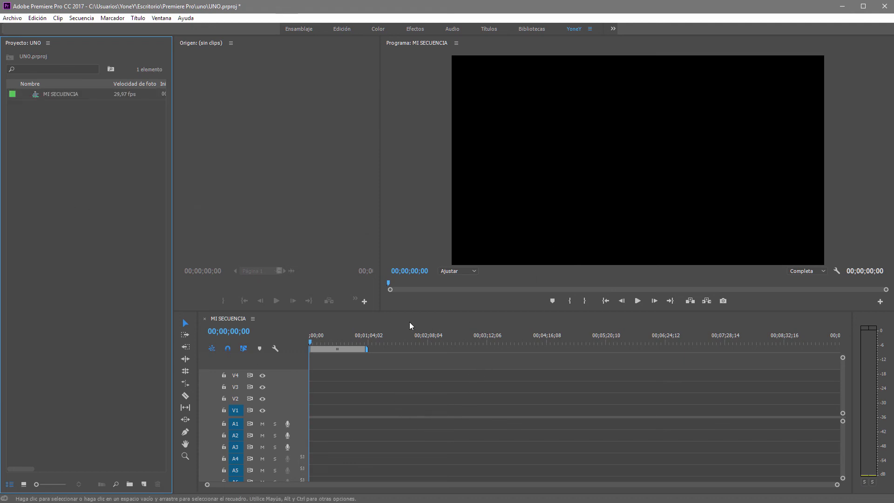